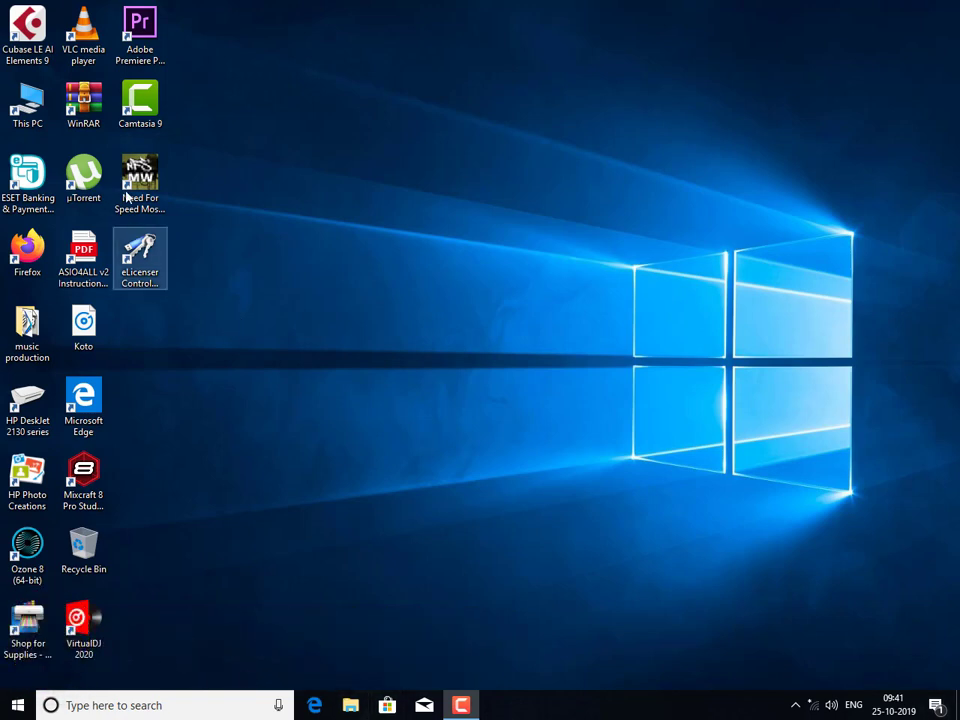
Launch Camtasia 9 and create a new project
{"action": "left_click", "coordinate": [146, 124]}
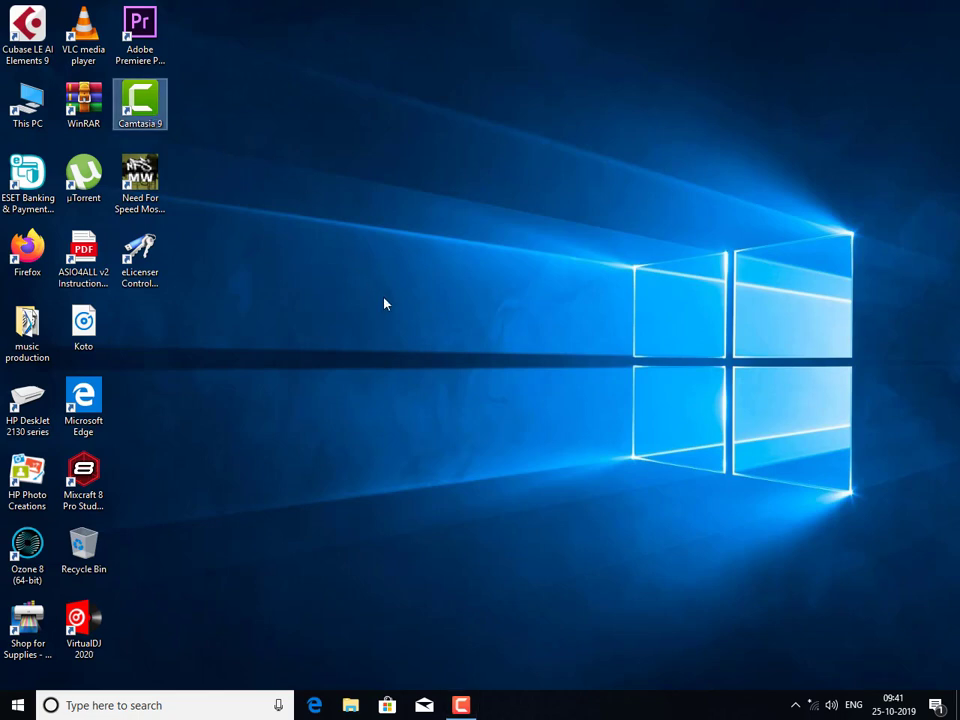
{"action": "key", "text": "Return"}
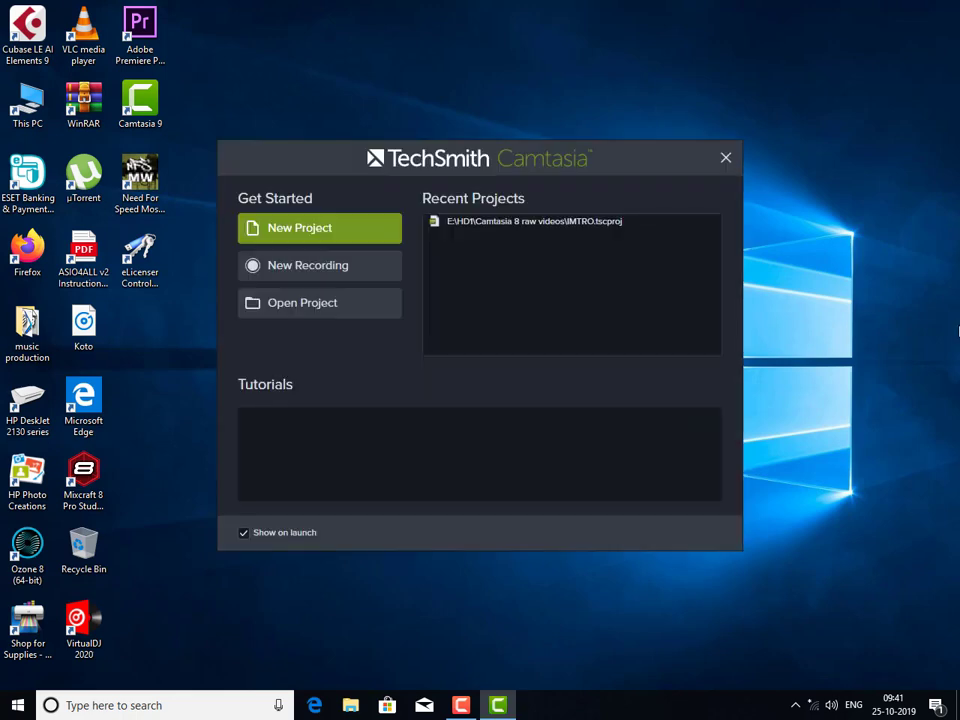
{"action": "left_click", "coordinate": [287, 232]}
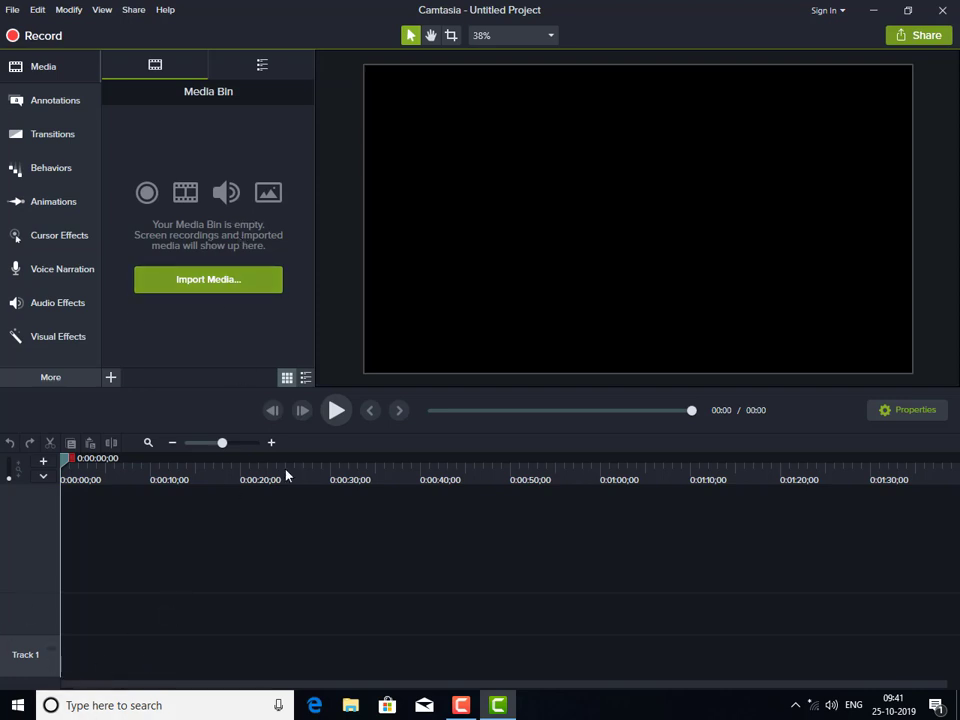
Import the INTRO camtasia video from the INTRO camtasia folder into the project's media
{"action": "left_click", "coordinate": [207, 279]}
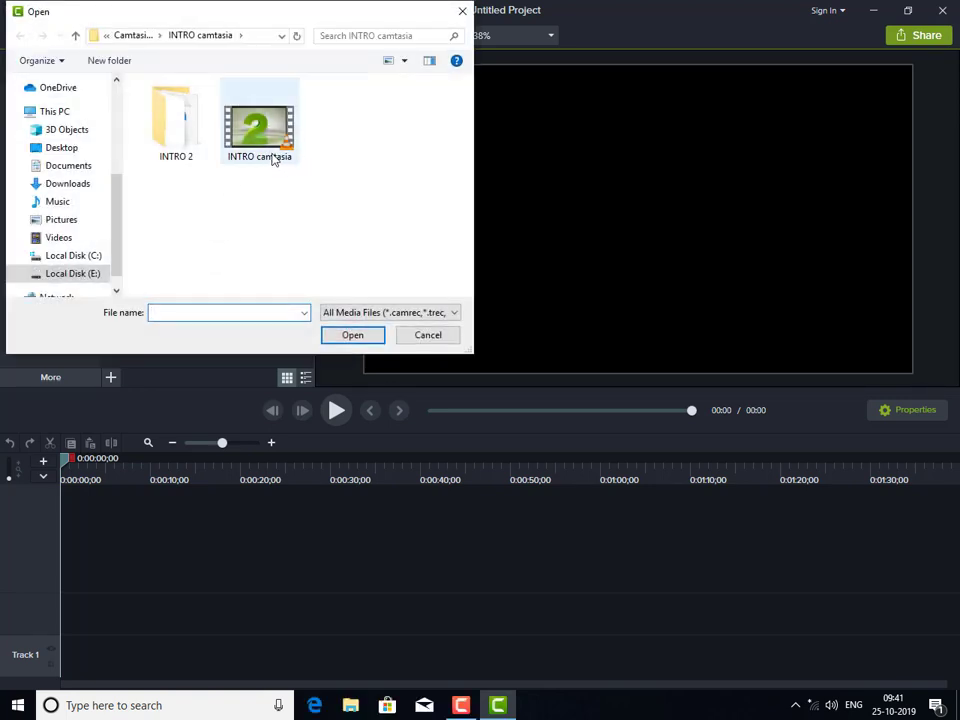
{"action": "left_click", "coordinate": [272, 156]}
{"action": "left_click", "coordinate": [365, 341]}
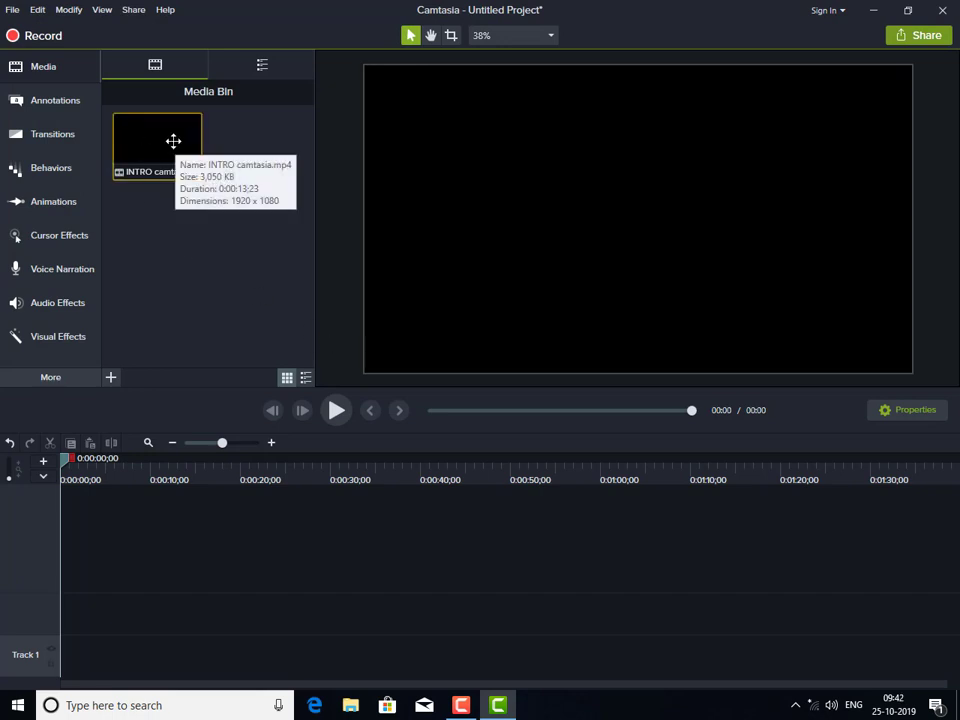
Add the INTRO camtasia clip to the timeline at the playhead and play it up to 7 seconds
{"action": "right_click", "coordinate": [173, 141]}
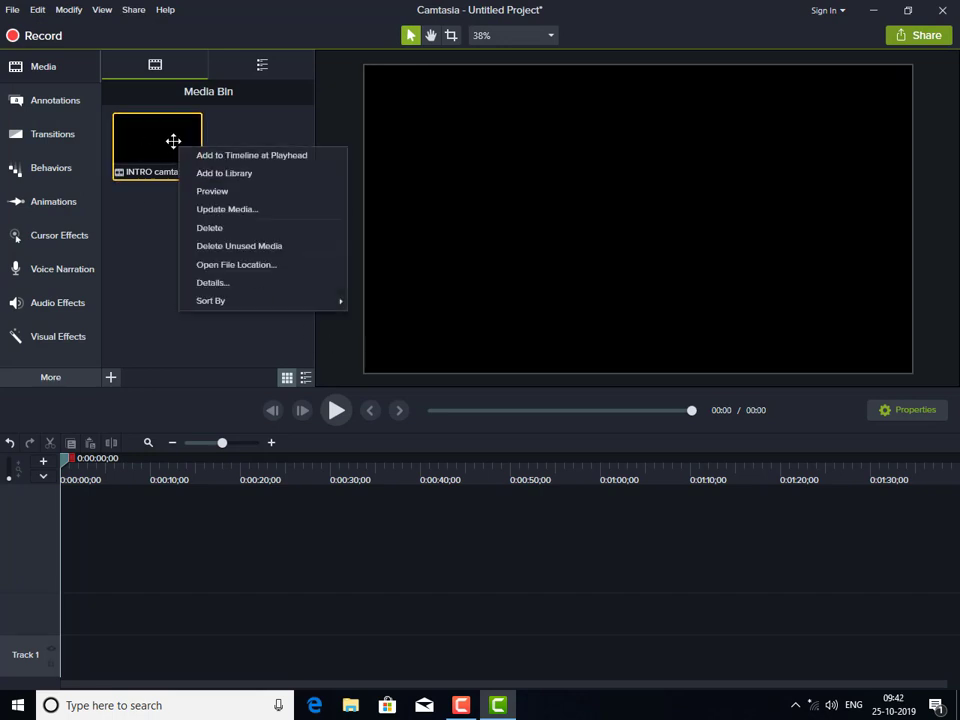
{"action": "left_click", "coordinate": [289, 157]}
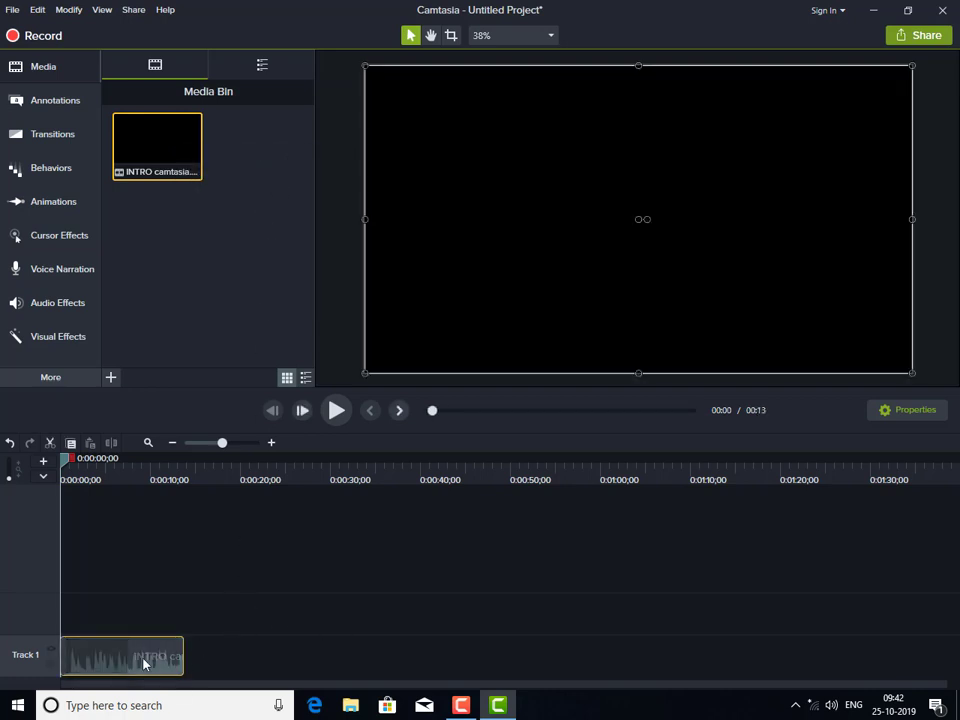
{"action": "key", "text": "space"}
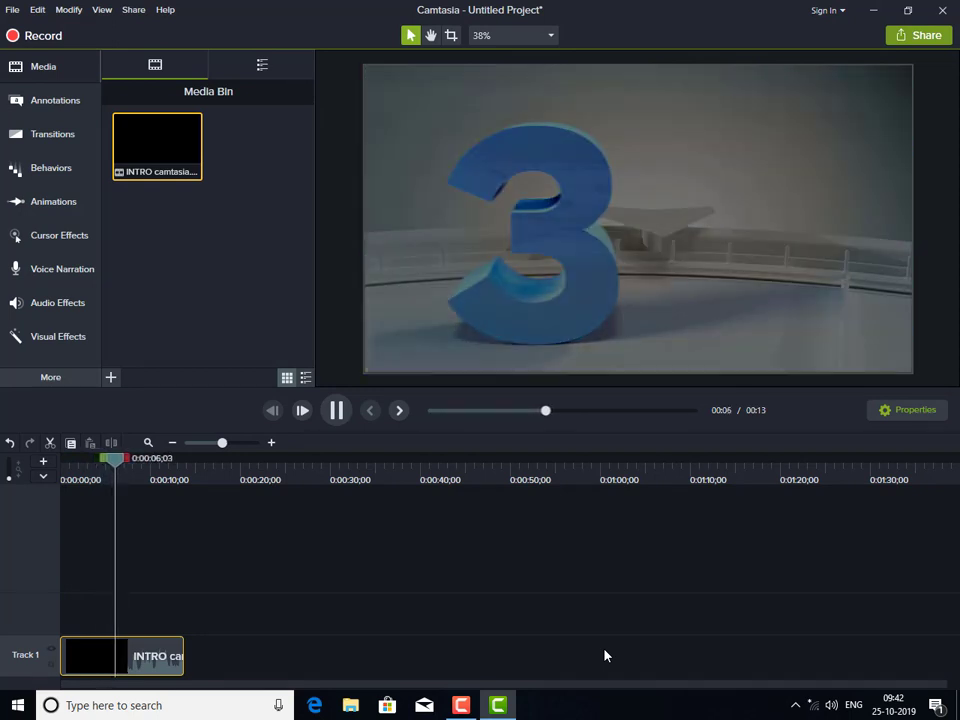
{"action": "key", "text": "space"}
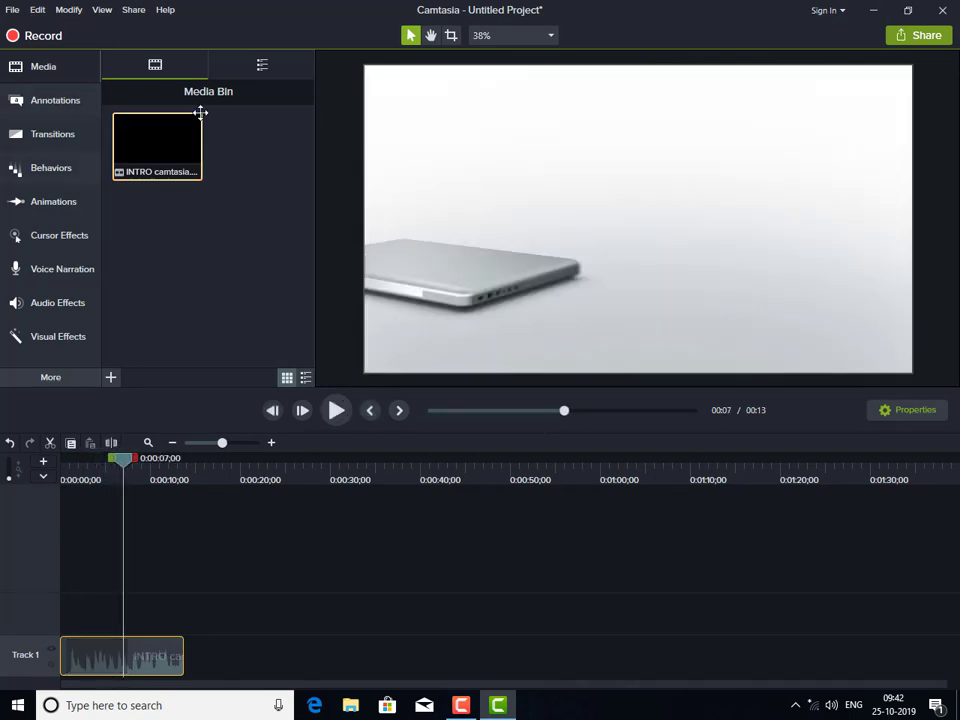
Preview the laptopopen clip from the library's Animated Backgrounds
{"action": "left_click", "coordinate": [262, 64]}
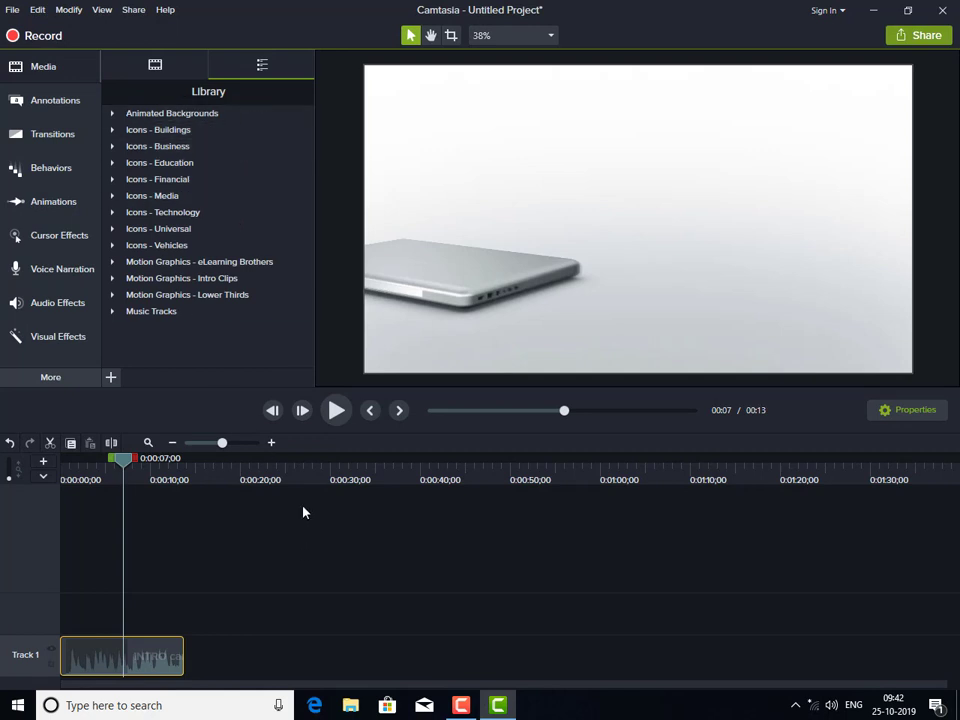
{"action": "left_click", "coordinate": [112, 113]}
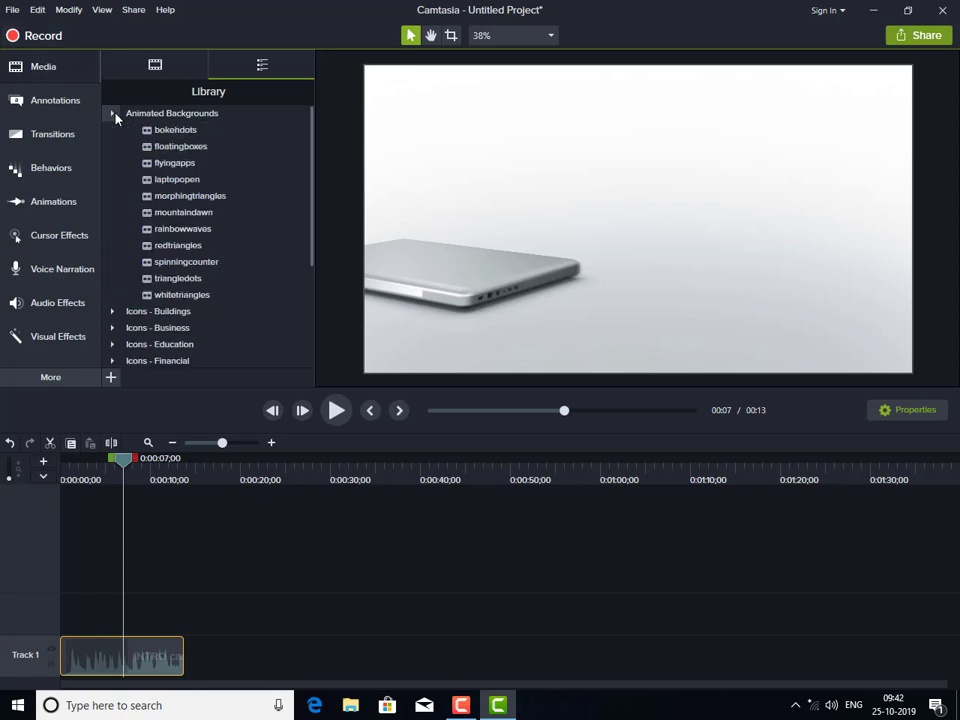
{"action": "right_click", "coordinate": [196, 185]}
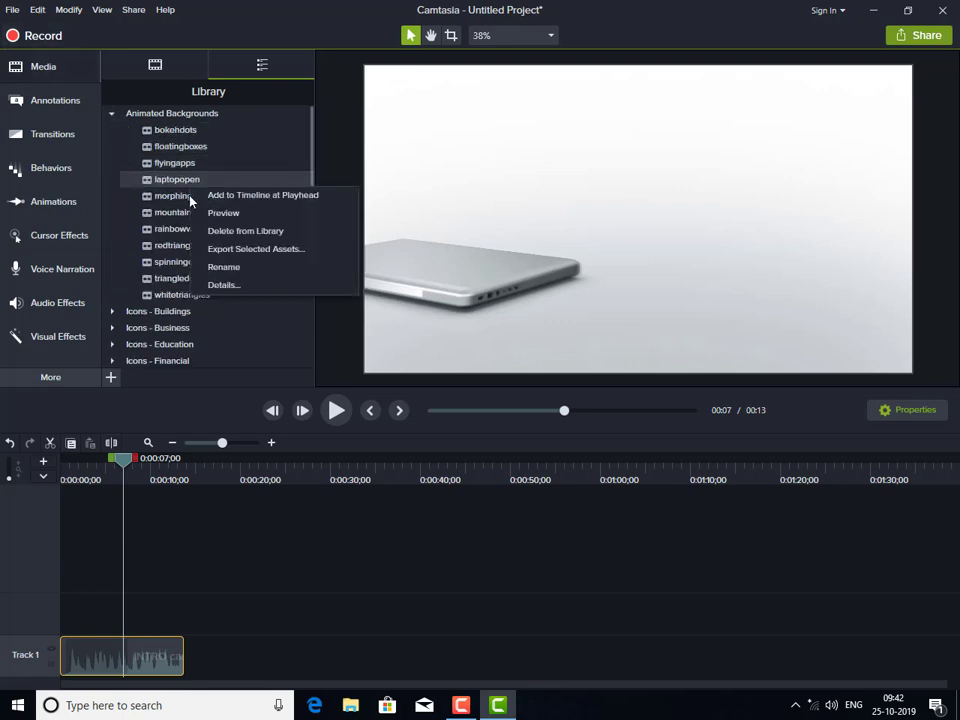
{"action": "left_click", "coordinate": [200, 213]}
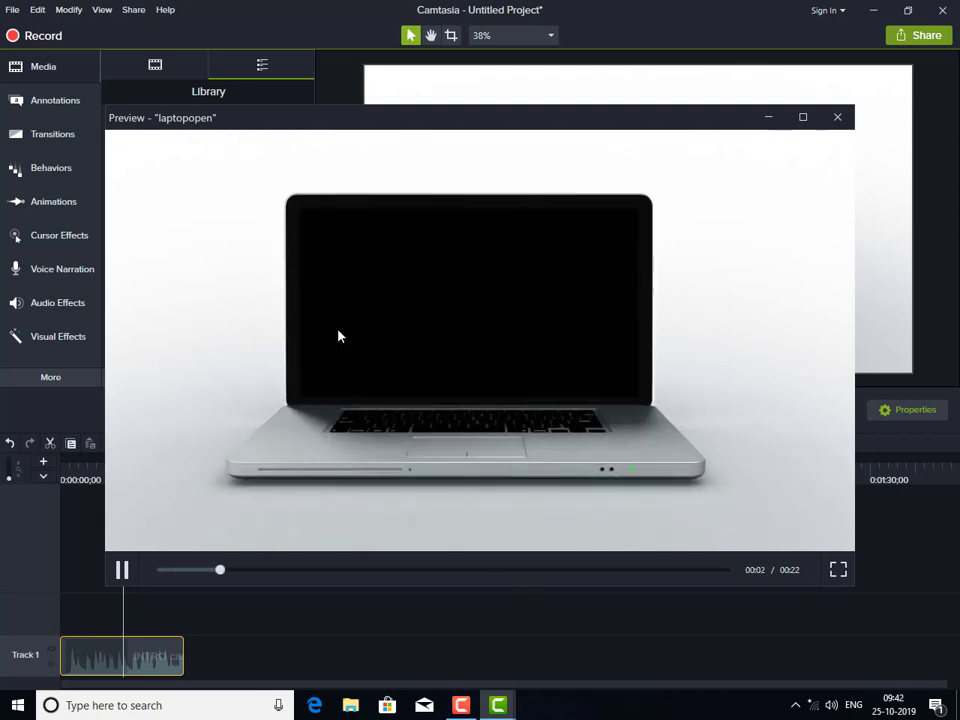
{"action": "left_click", "coordinate": [837, 117]}
{"action": "left_click", "coordinate": [112, 114]}
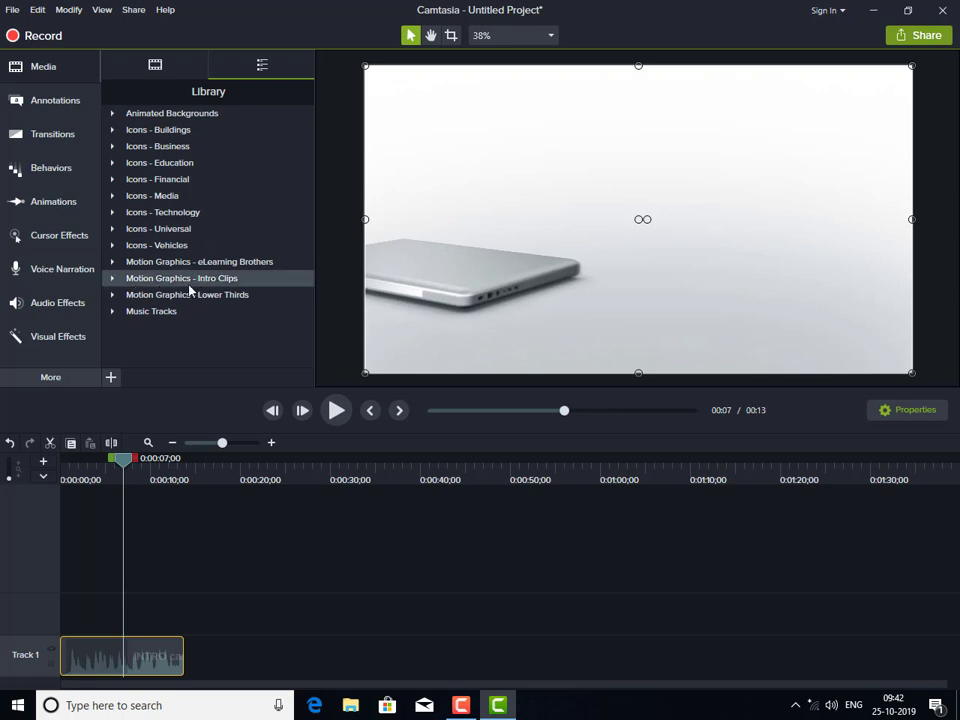
Preview the hexagonbrigade-91 clip from the library's Motion Graphics - Intro Clips
{"action": "left_click", "coordinate": [112, 279]}
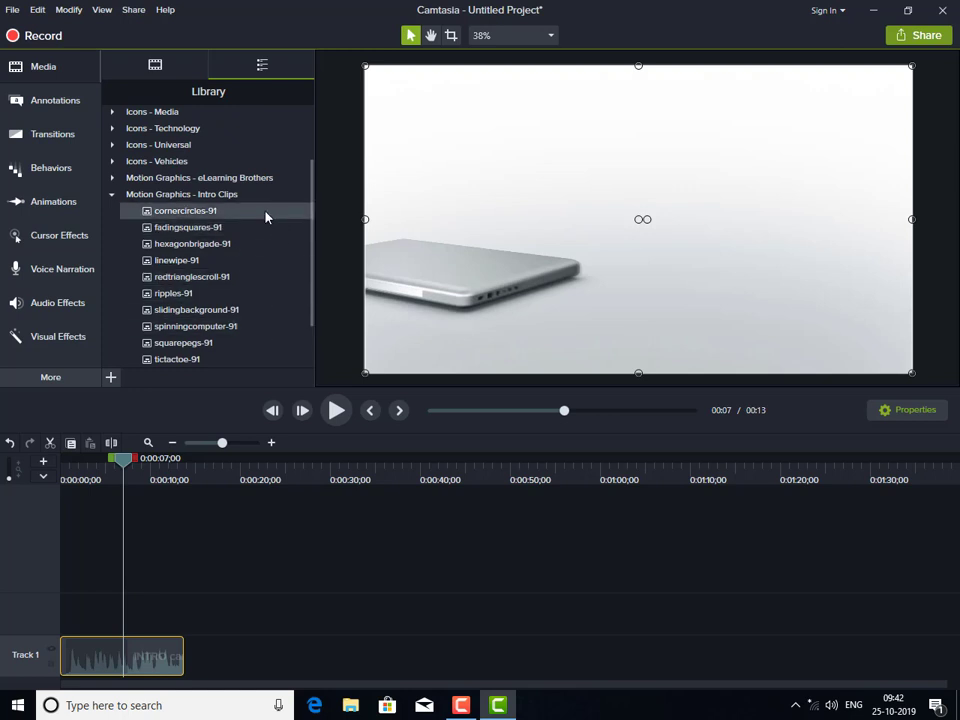
{"action": "right_click", "coordinate": [202, 245]}
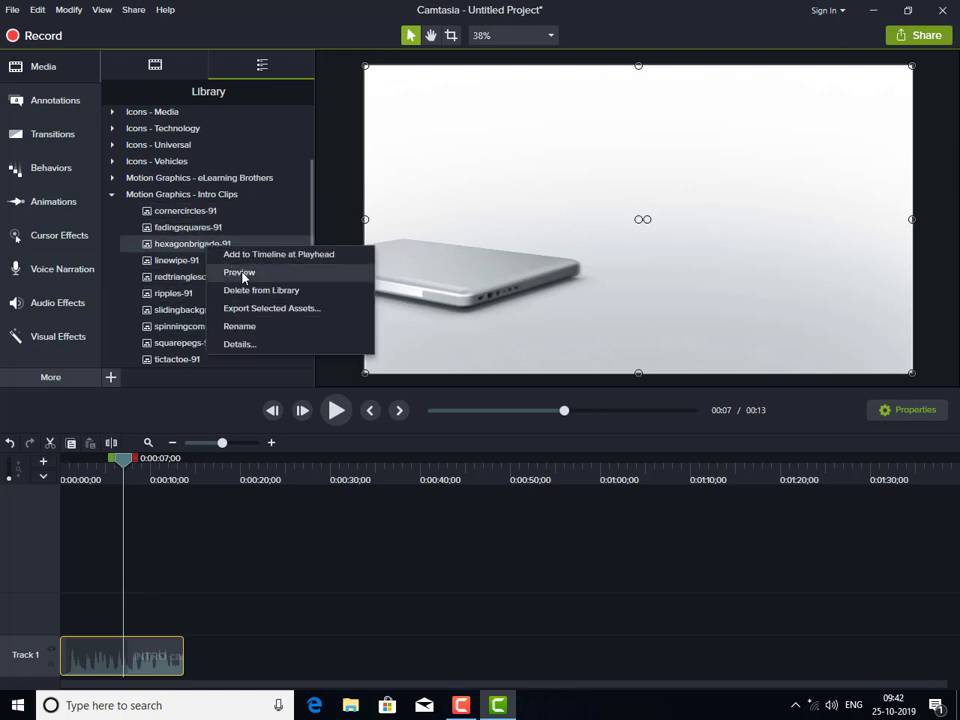
{"action": "left_click", "coordinate": [245, 275]}
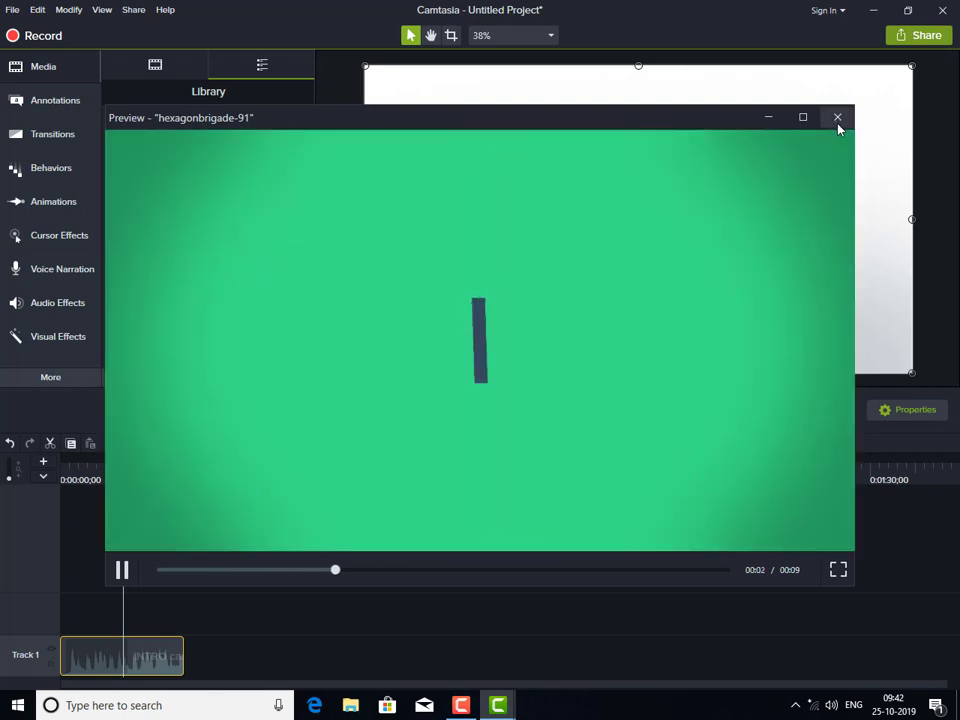
{"action": "left_click", "coordinate": [838, 117]}
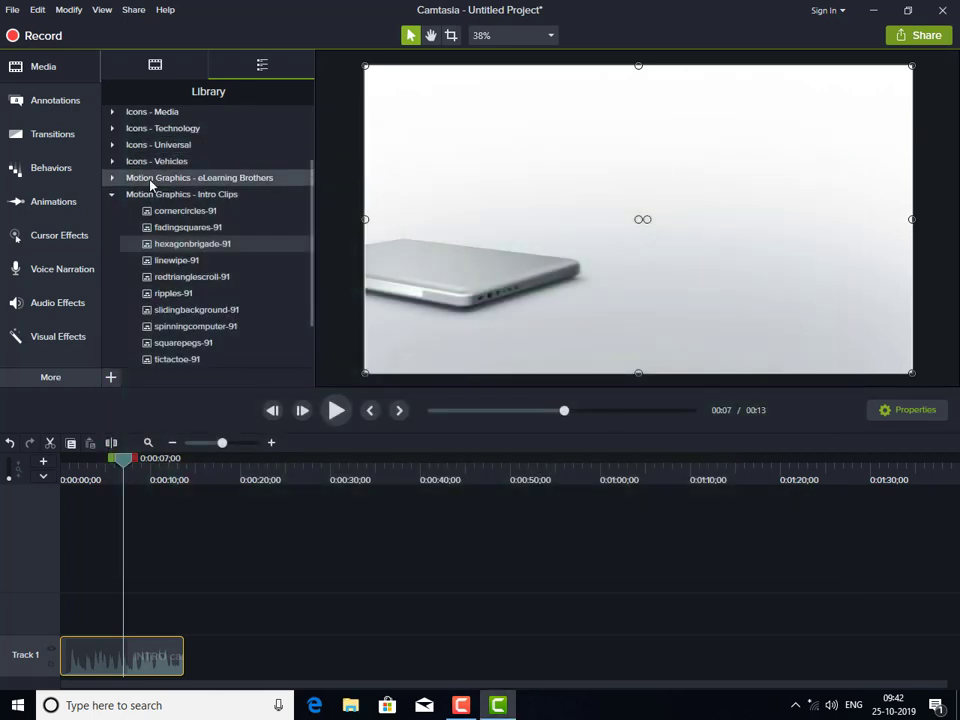
{"action": "left_click", "coordinate": [111, 194]}
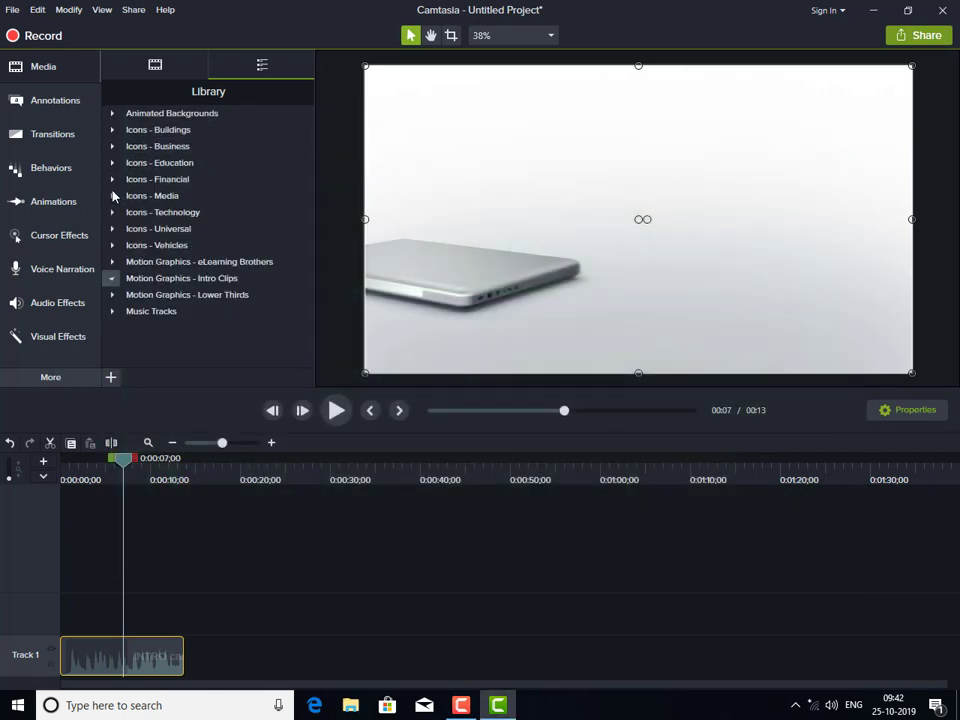
Preview the gearsofsteel track from the library's Music Tracks, skipping ahead to near its end
{"action": "left_click", "coordinate": [111, 311]}
{"action": "right_click", "coordinate": [195, 278]}
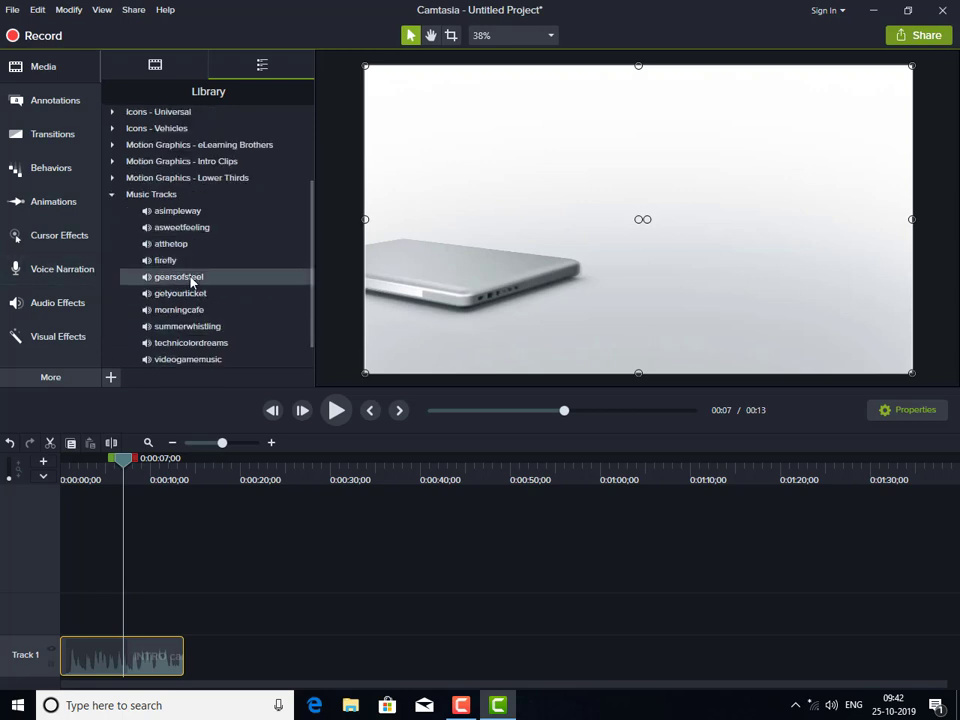
{"action": "left_click", "coordinate": [225, 307]}
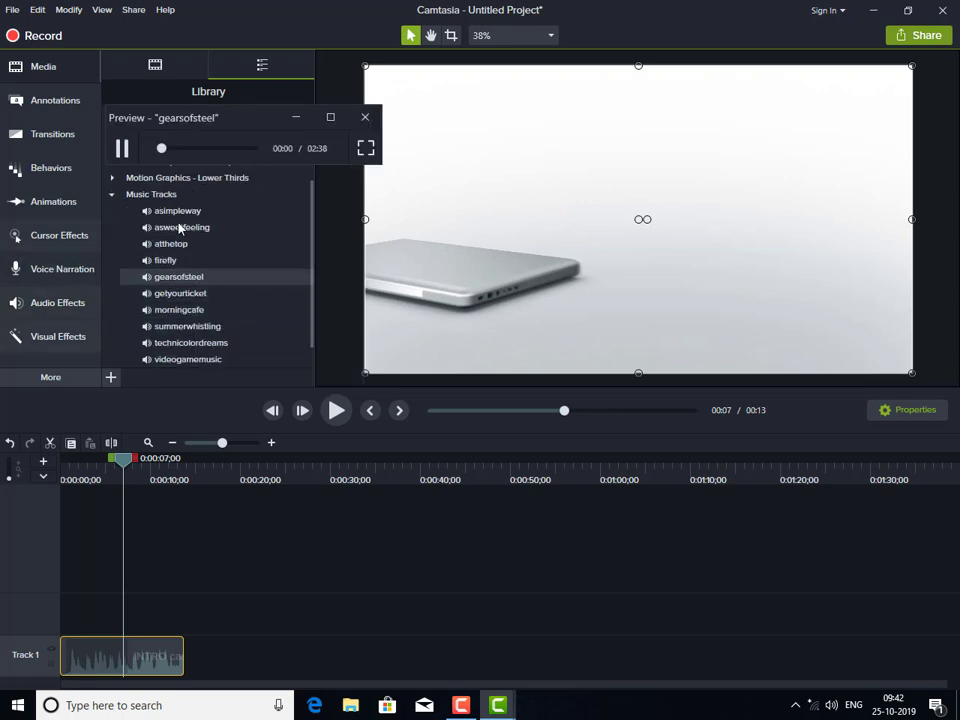
{"action": "left_click", "coordinate": [197, 150]}
{"action": "left_click", "coordinate": [239, 150]}
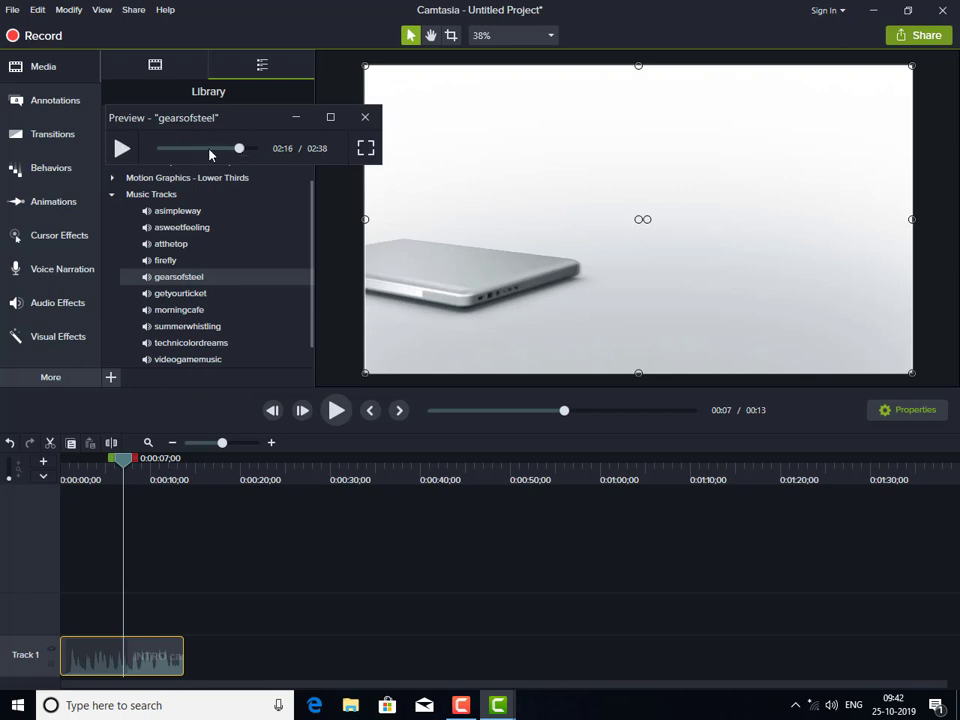
{"action": "left_click", "coordinate": [118, 150]}
{"action": "left_click", "coordinate": [365, 117]}
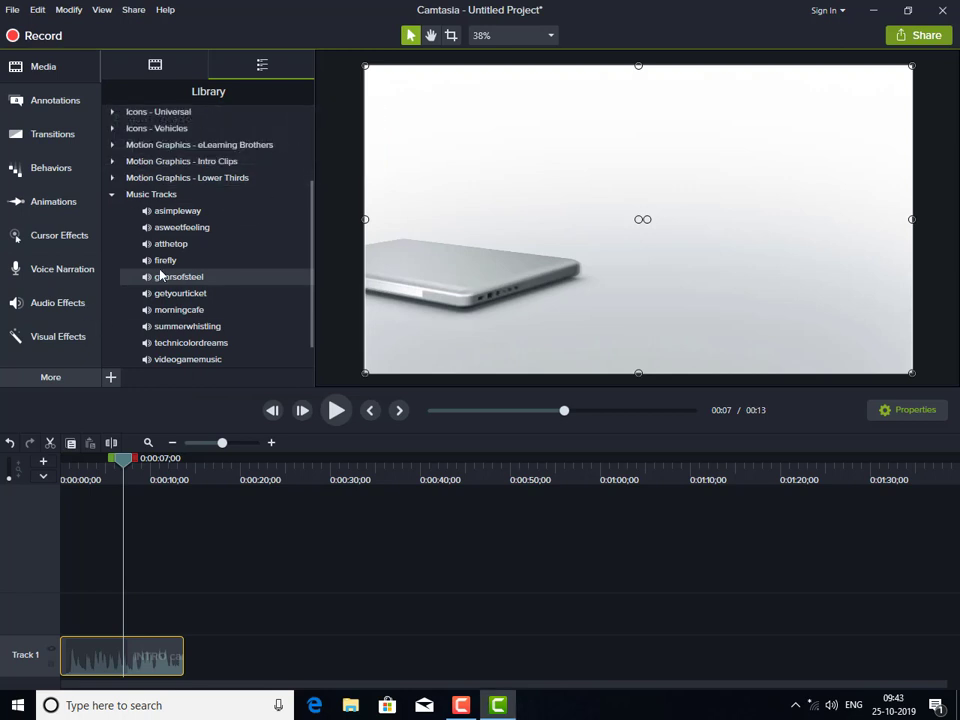
{"action": "left_click", "coordinate": [111, 194]}
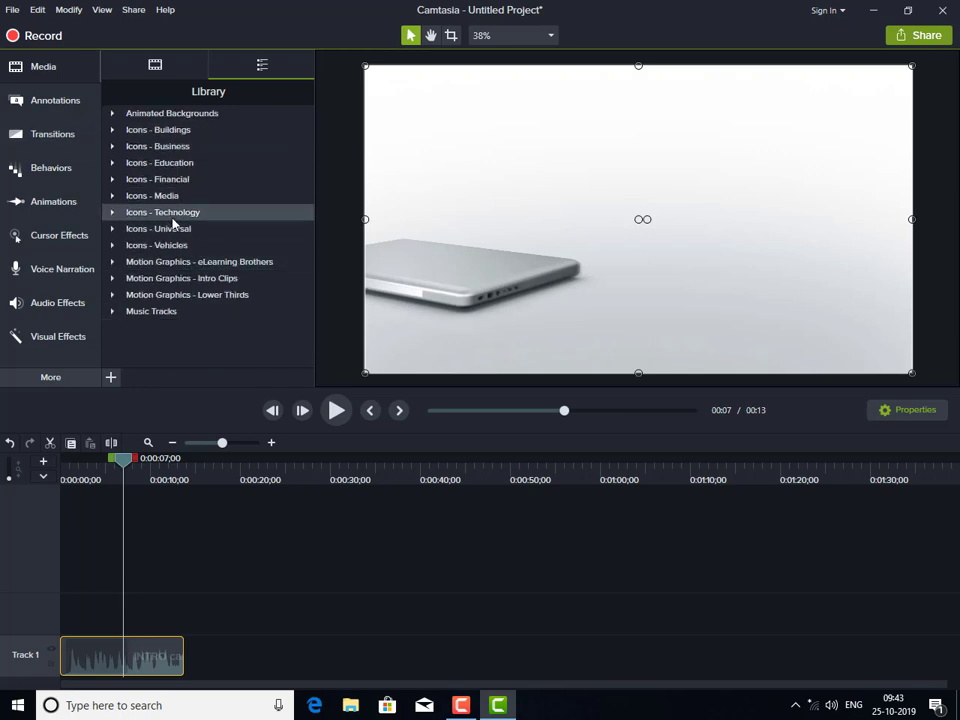
Preview the book-02 icon from the library's Icons - Education and return to the imported media
{"action": "left_click", "coordinate": [111, 162]}
{"action": "scroll", "coordinate": [178, 190], "scroll_direction": "up", "scroll_amount": 1}
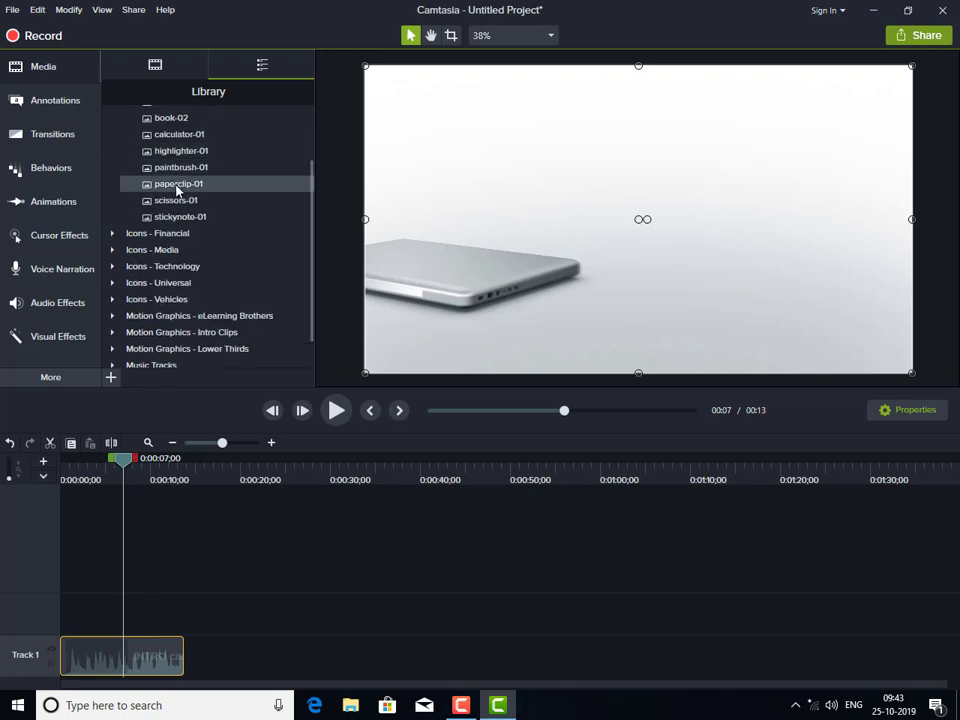
{"action": "scroll", "coordinate": [177, 192], "scroll_direction": "up", "scroll_amount": 2}
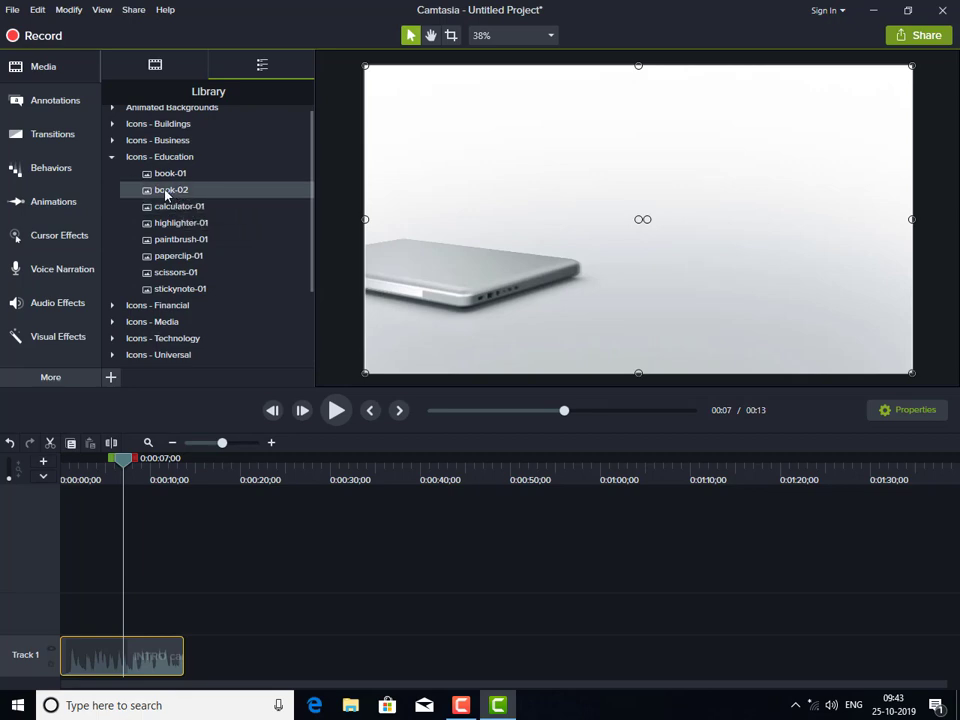
{"action": "right_click", "coordinate": [166, 194]}
{"action": "left_click", "coordinate": [189, 216]}
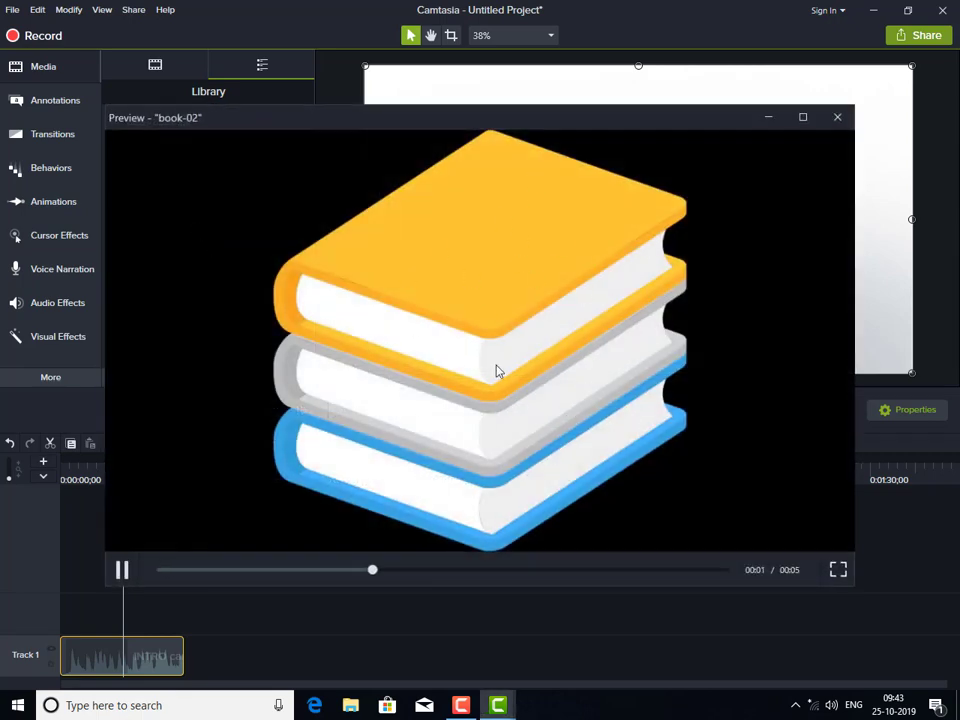
{"action": "left_click", "coordinate": [839, 118]}
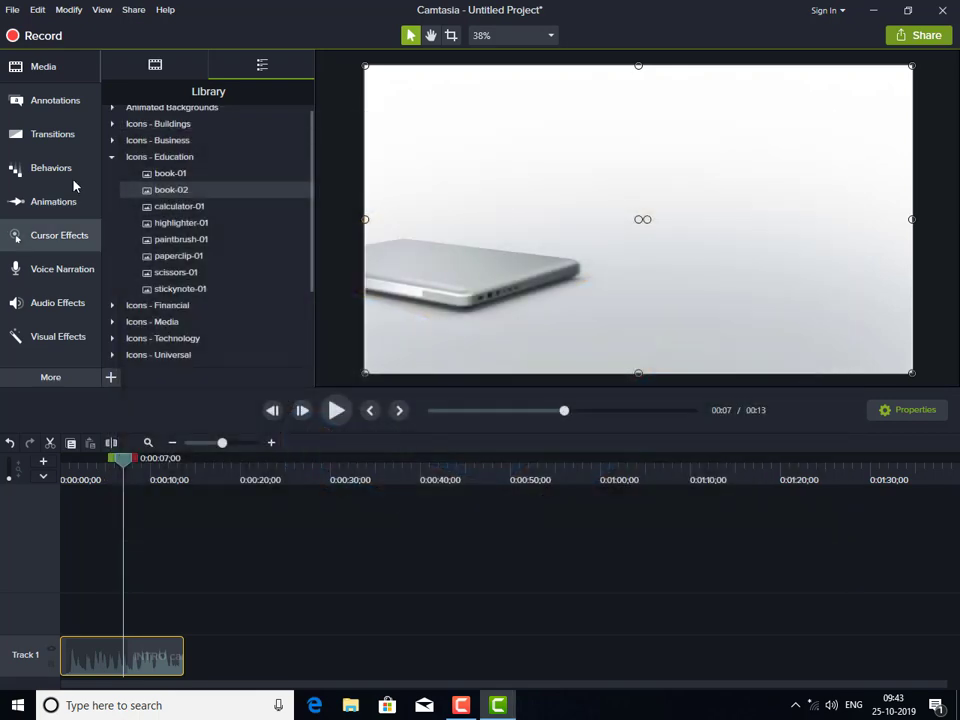
{"action": "left_click", "coordinate": [112, 157]}
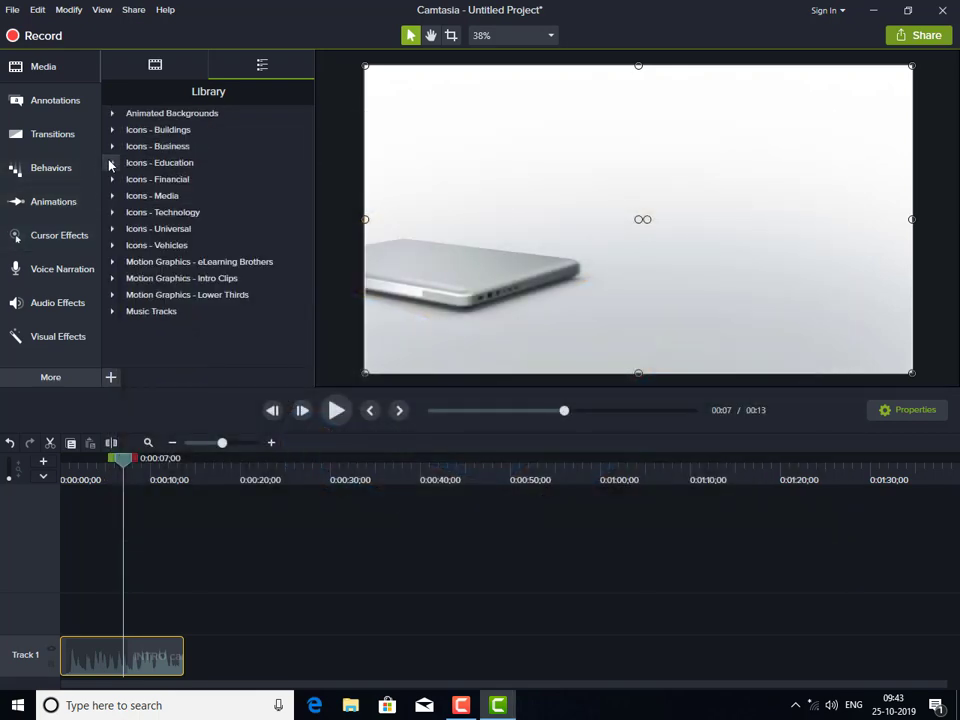
{"action": "left_click", "coordinate": [178, 65]}
Show callouts of all styles and add the plain ABC text callout to the timeline at the 7-second playhead
{"action": "left_click", "coordinate": [67, 105]}
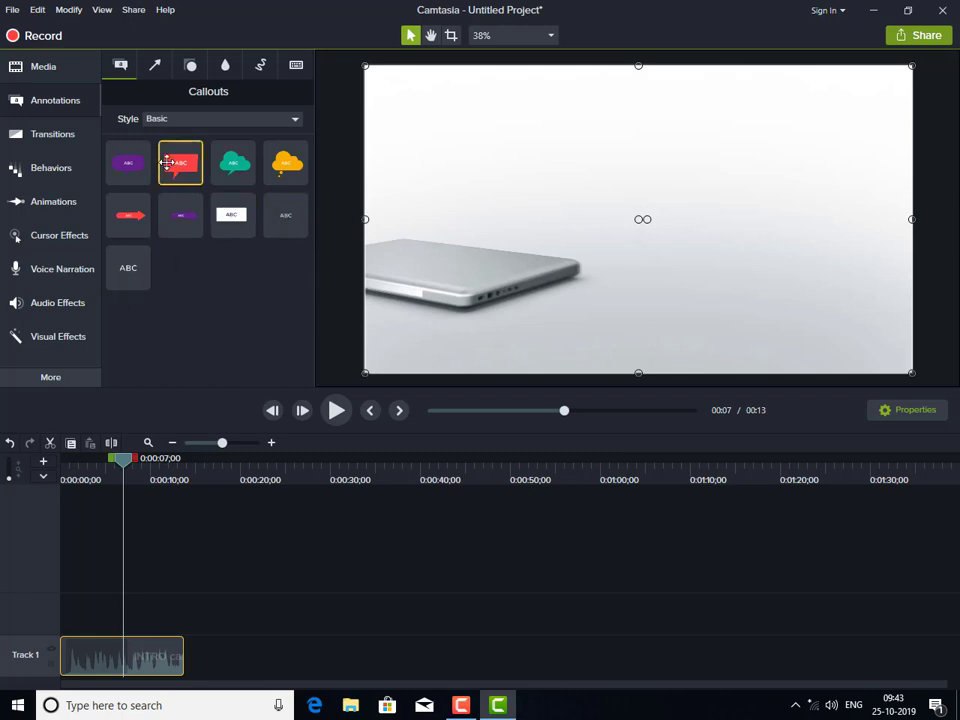
{"action": "left_click", "coordinate": [295, 120]}
{"action": "left_click", "coordinate": [257, 153]}
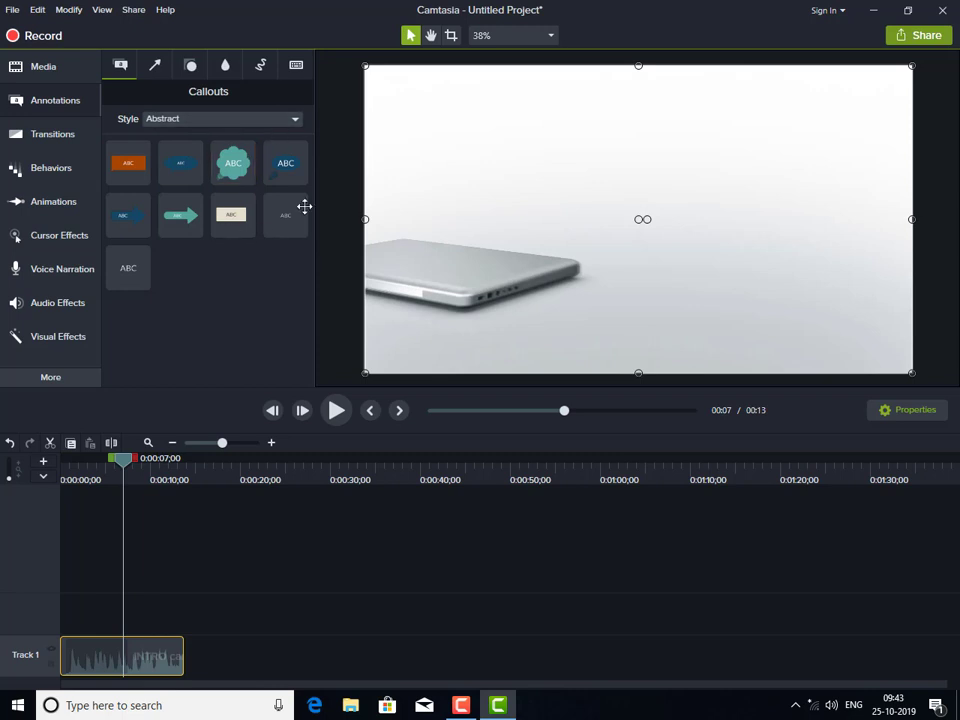
{"action": "left_click", "coordinate": [274, 124]}
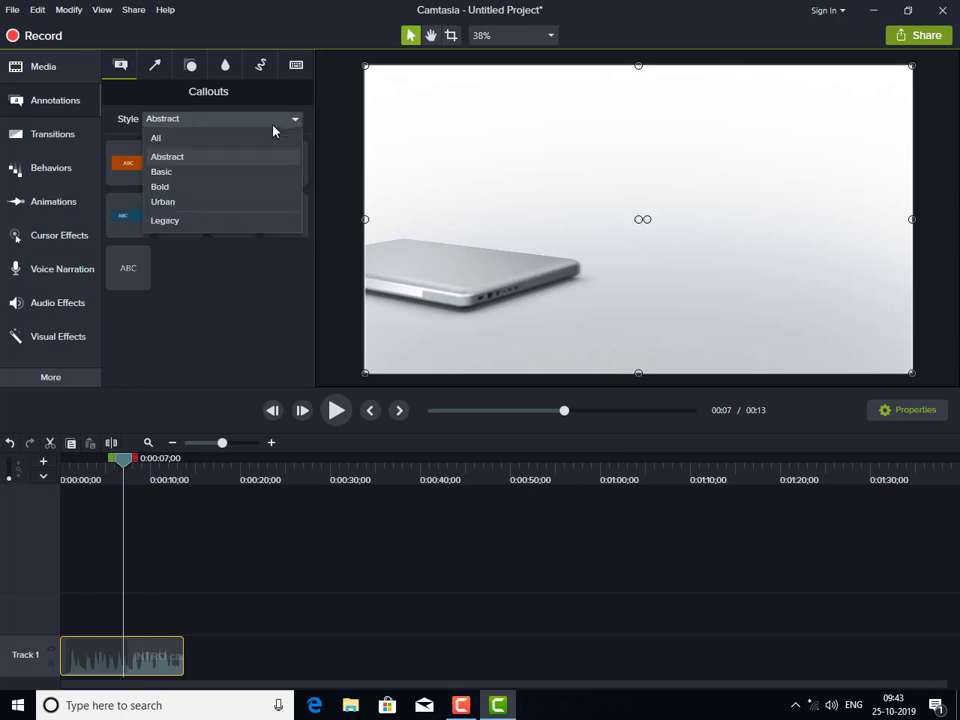
{"action": "left_click", "coordinate": [160, 139]}
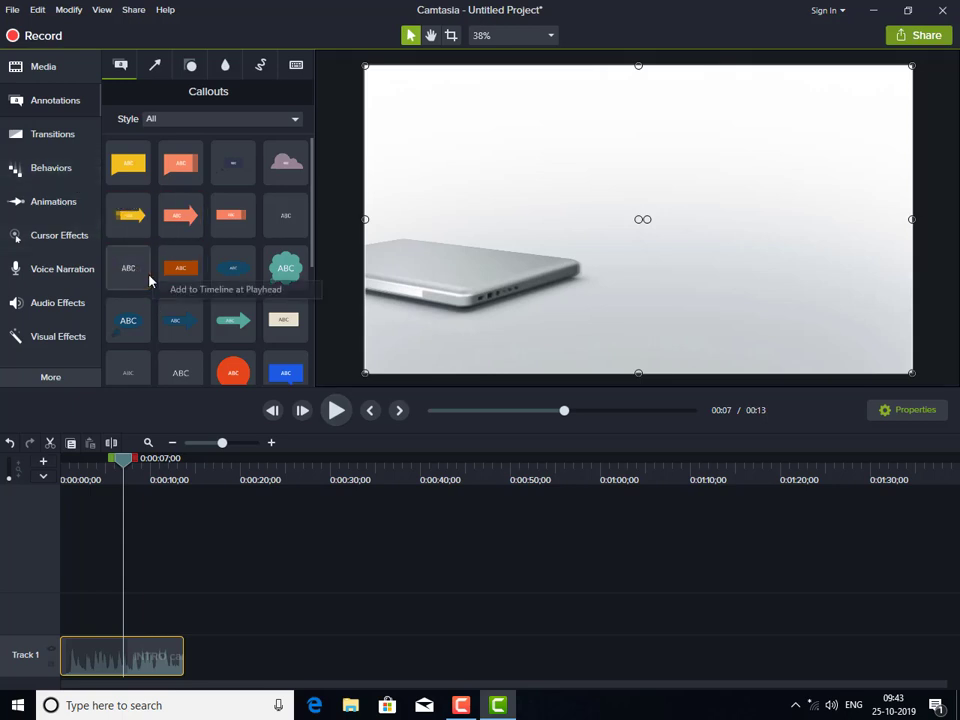
{"action": "left_click", "coordinate": [180, 290]}
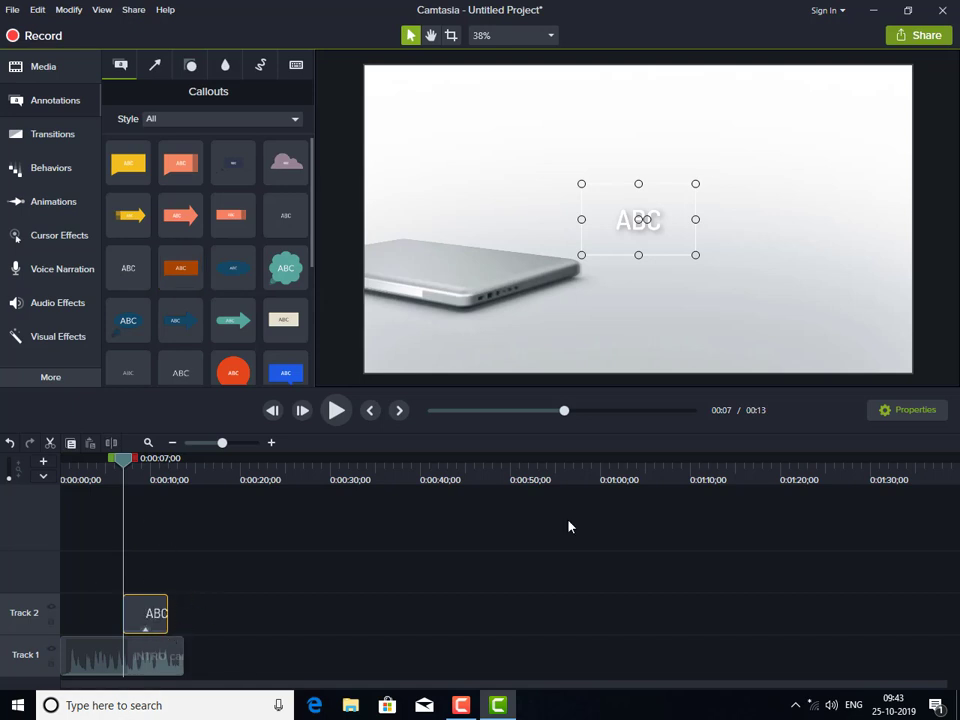
Browse the available transitions and show the text behaviors
{"action": "left_click", "coordinate": [80, 140]}
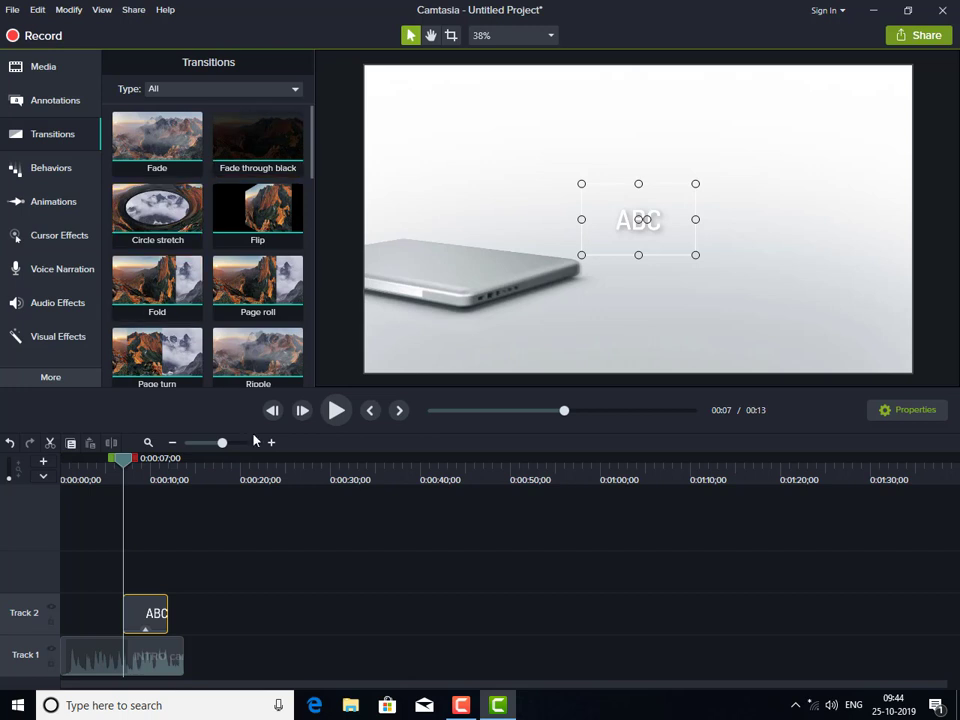
{"action": "scroll", "coordinate": [178, 314], "scroll_direction": "down", "scroll_amount": 3}
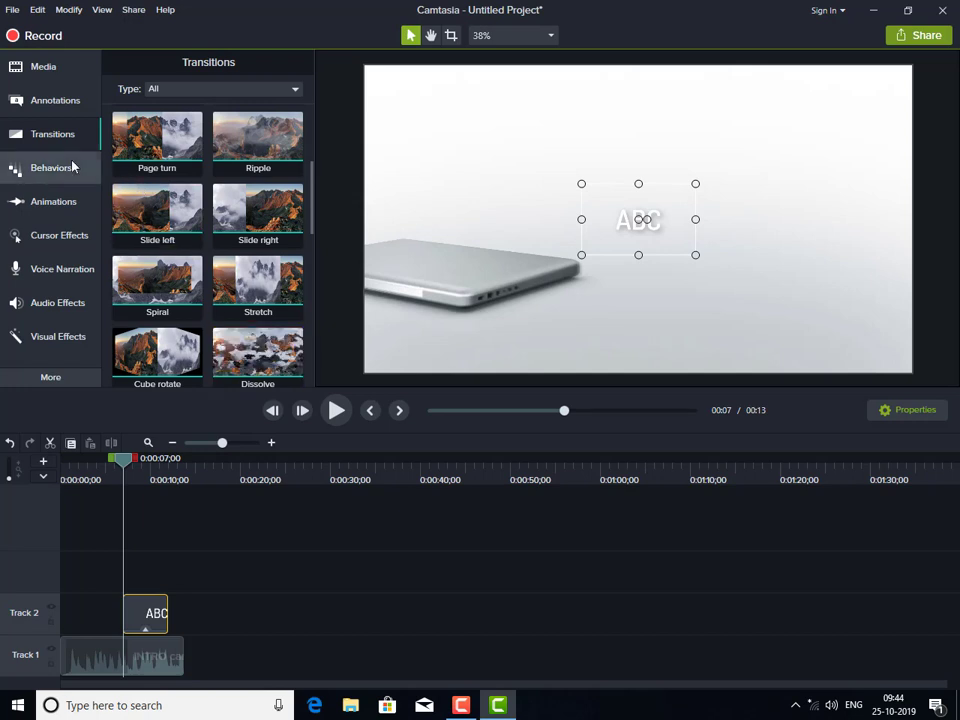
{"action": "left_click", "coordinate": [72, 167]}
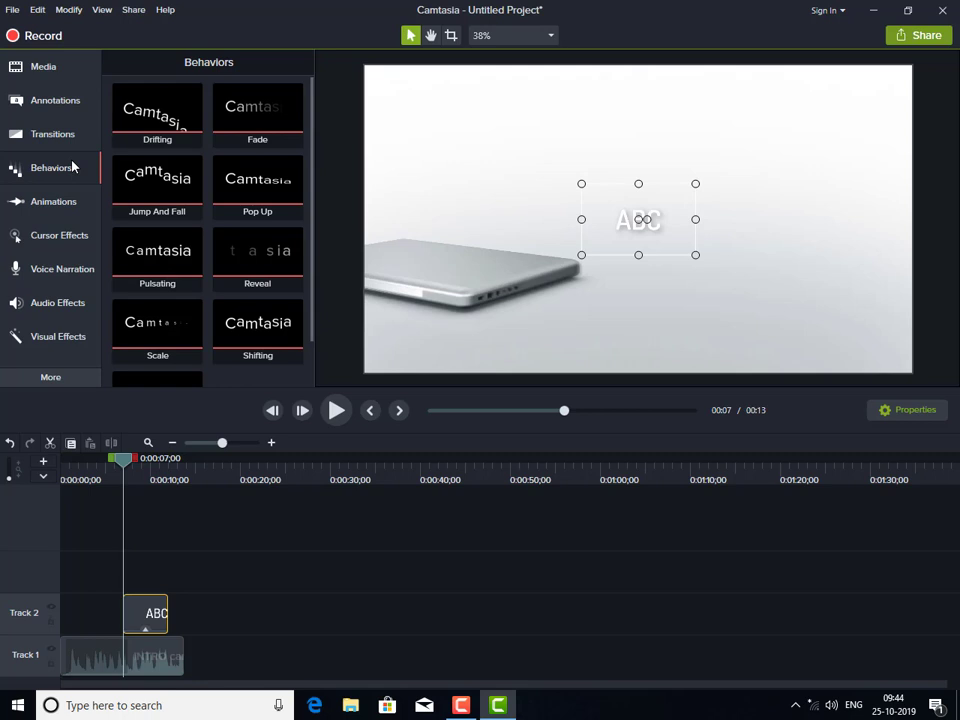
Add a Zoom-n-Pan animation at 0:00:03;15 that zooms to 222% on the upper part of the green number 2
{"action": "left_click", "coordinate": [38, 201]}
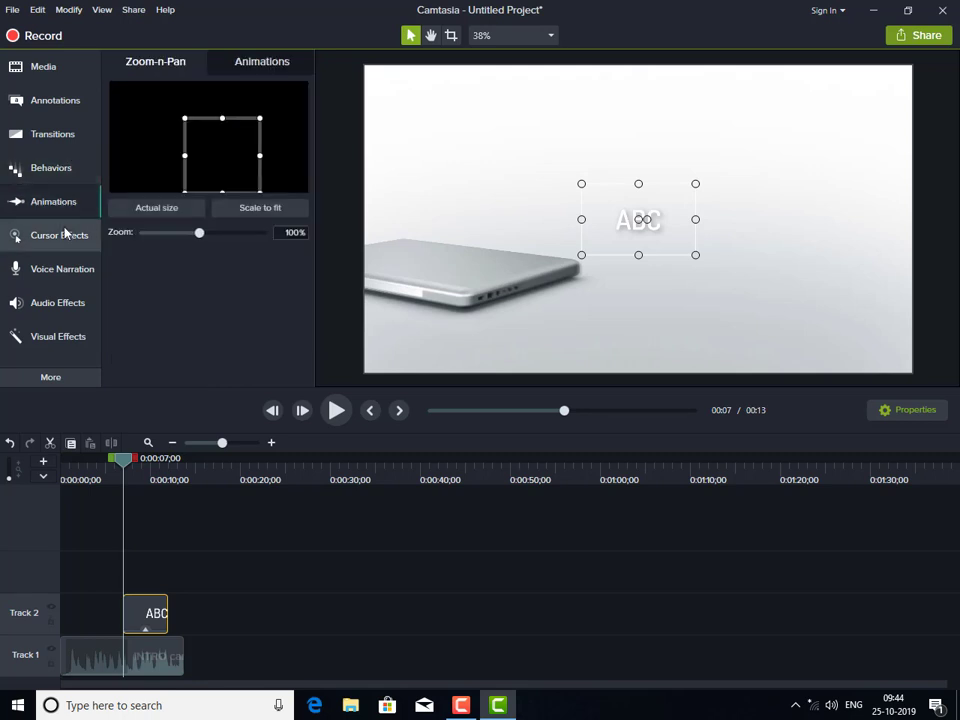
{"action": "left_click_drag", "start_coordinate": [119, 467], "coordinate": [91, 468]}
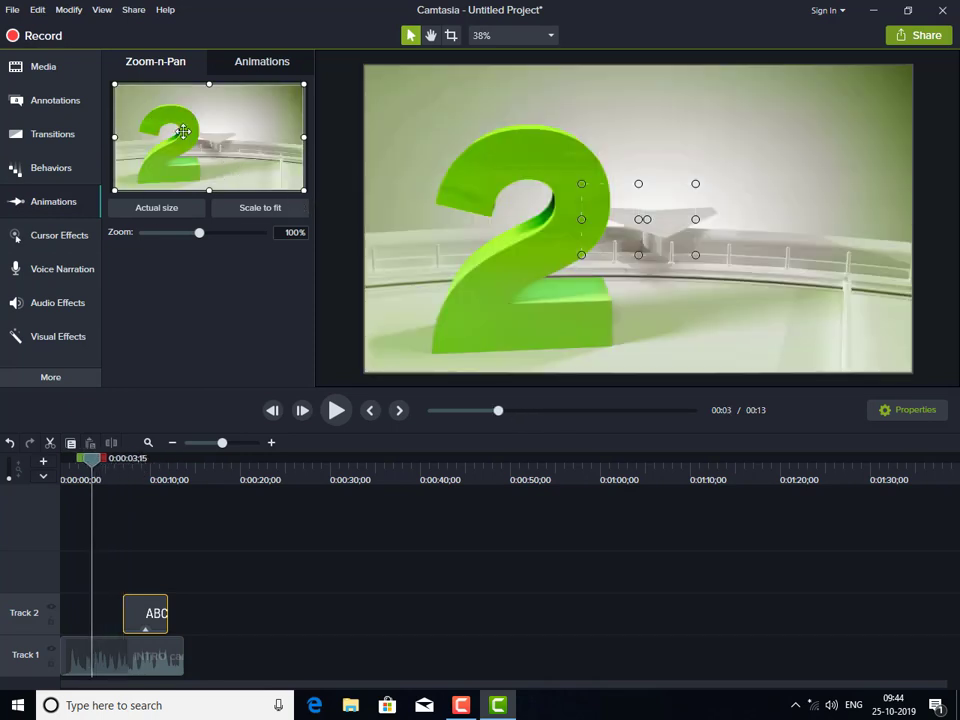
{"action": "left_click_drag", "start_coordinate": [300, 186], "coordinate": [200, 131]}
{"action": "left_click_drag", "start_coordinate": [157, 101], "coordinate": [173, 112]}
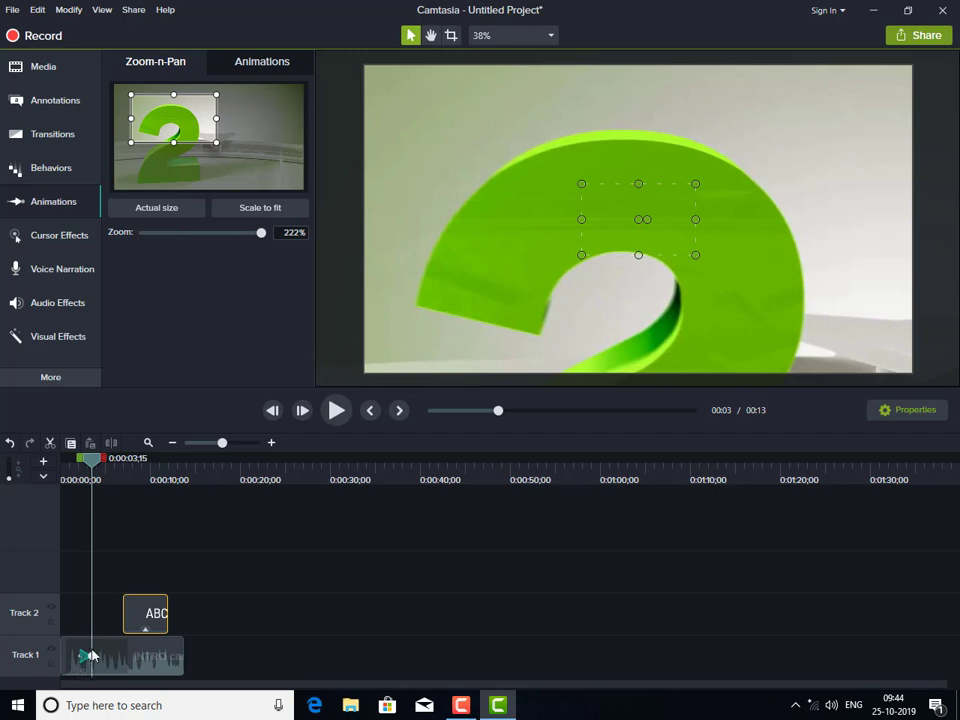
Play the timeline on to 0:00:04;17 and add a scale-to-fit zoom animation there
{"action": "key", "text": "space"}
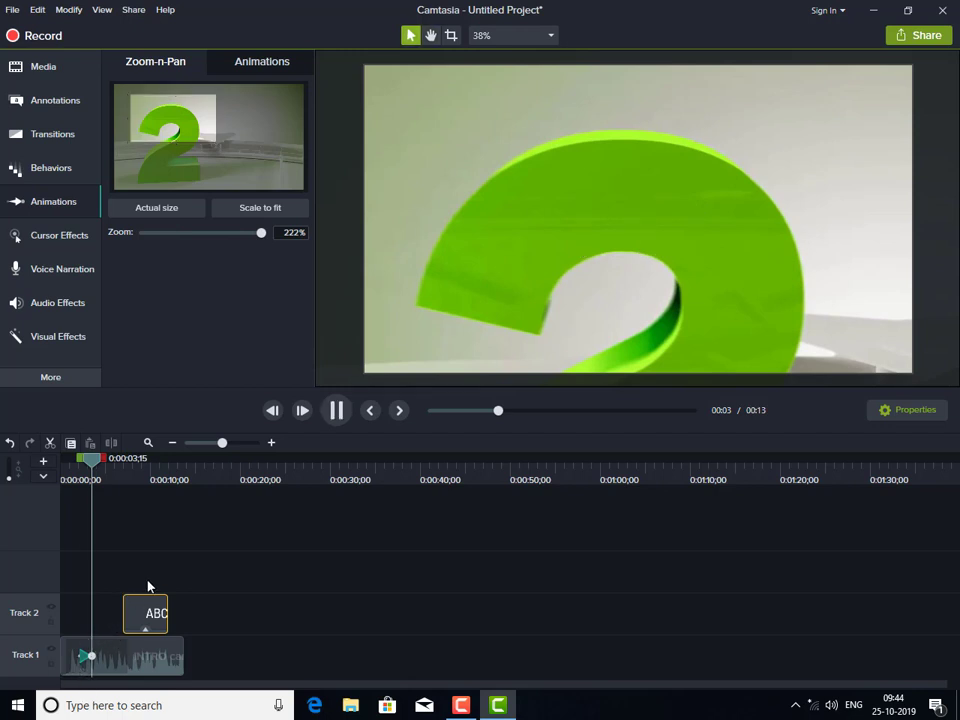
{"action": "key", "text": "space"}
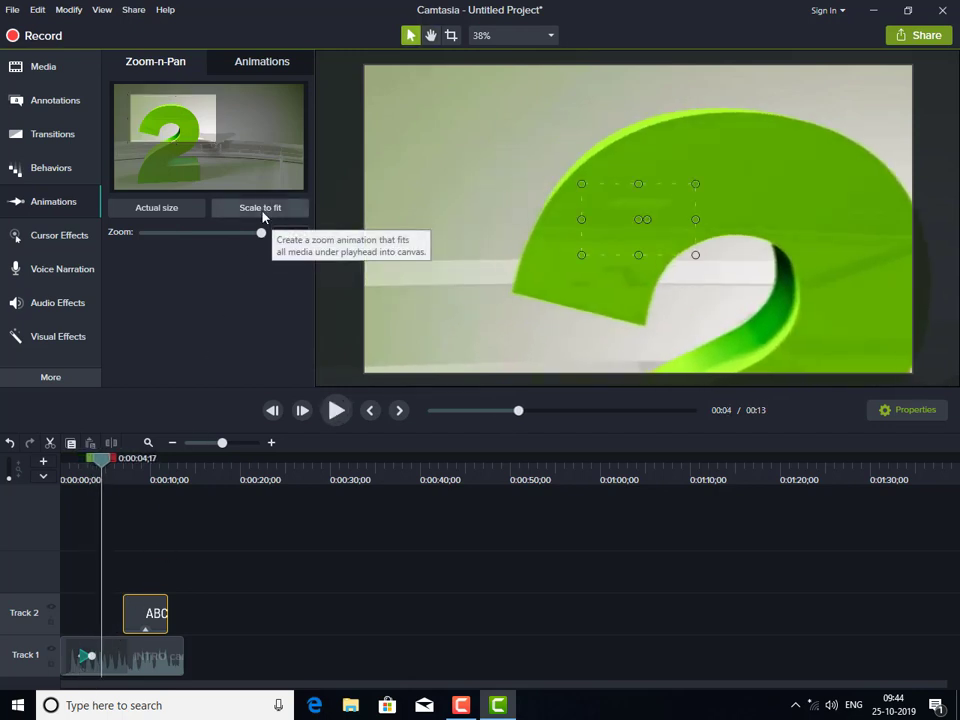
{"action": "left_click", "coordinate": [264, 209]}
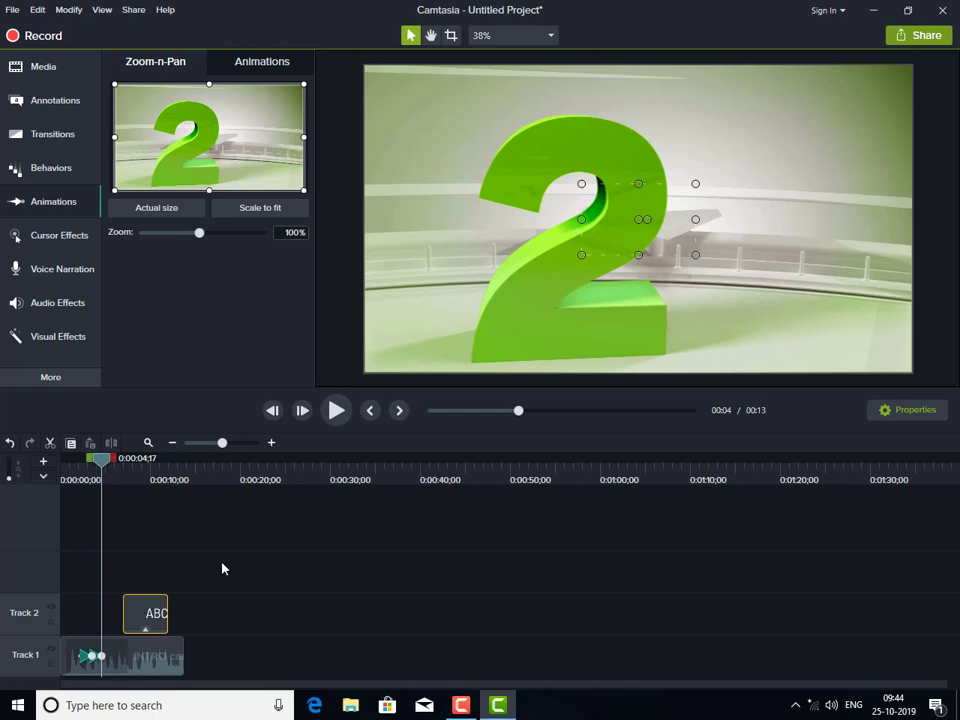
Replay the intro clip from its start through both zoom animations, pausing at 0:00:05;22
{"action": "left_click", "coordinate": [370, 410]}
{"action": "key", "text": "space"}
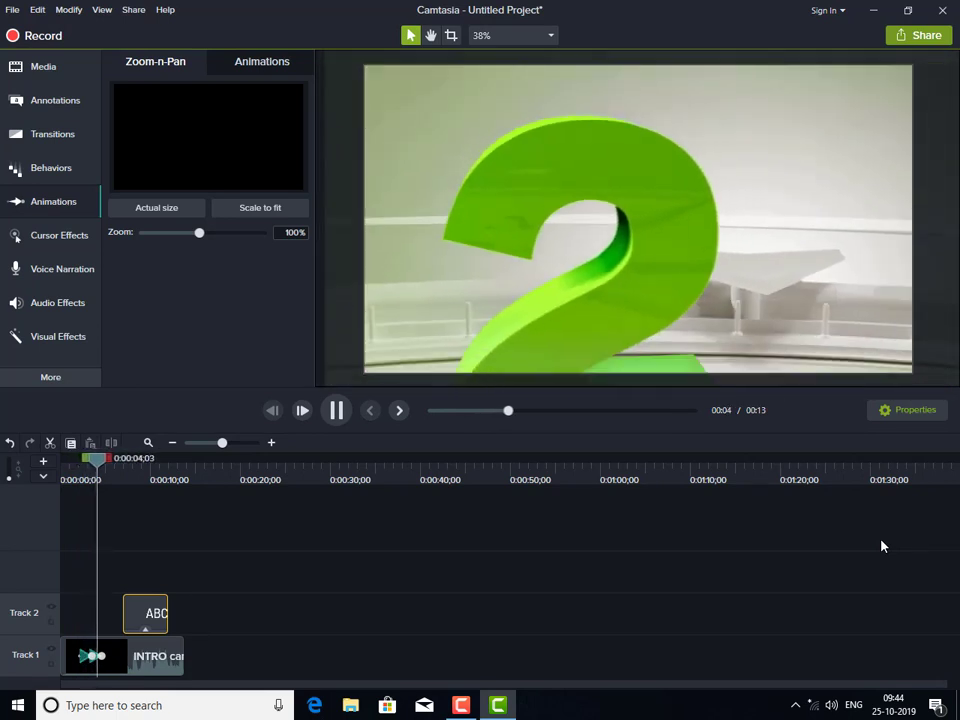
{"action": "key", "text": "space"}
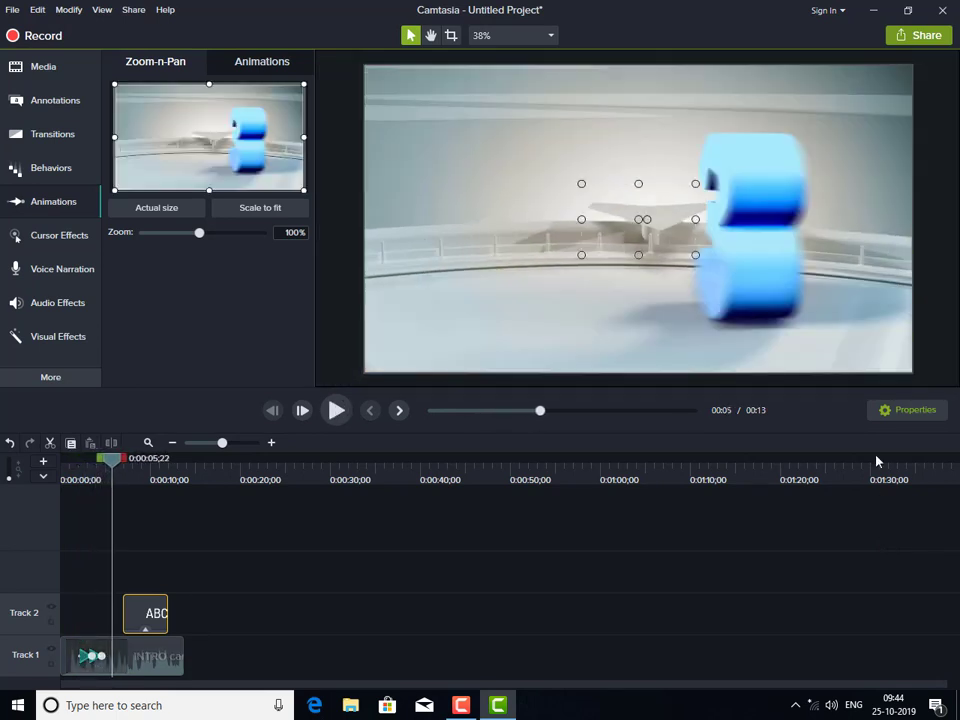
View the available cursor effects and the voice narration recording options
{"action": "left_click", "coordinate": [53, 235]}
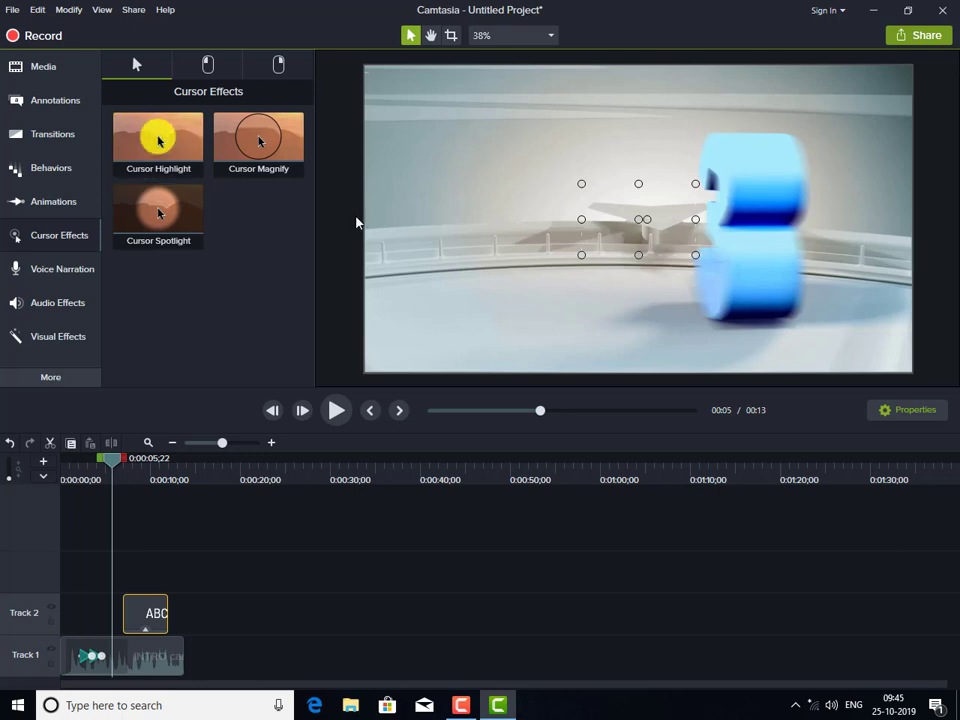
{"action": "left_click", "coordinate": [34, 276]}
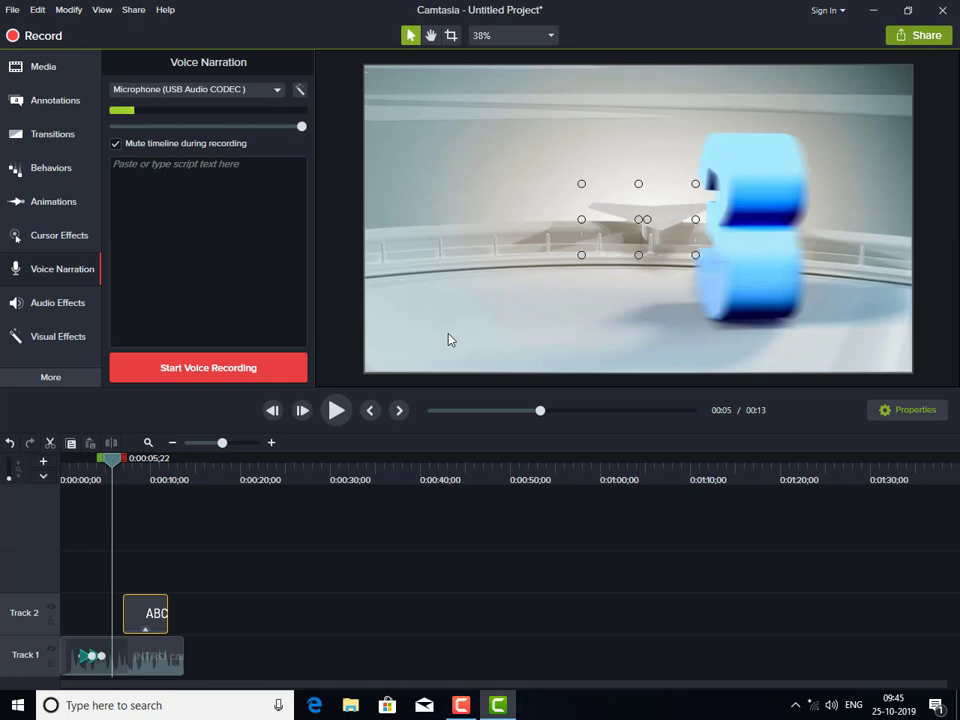
Try out the voice narration script area with sample text and clear it again
{"action": "left_click", "coordinate": [219, 206]}
{"action": "type", "text": "fhdh"}
{"action": "key", "text": "BackSpace"}
{"action": "key", "text": "BackSpace"}
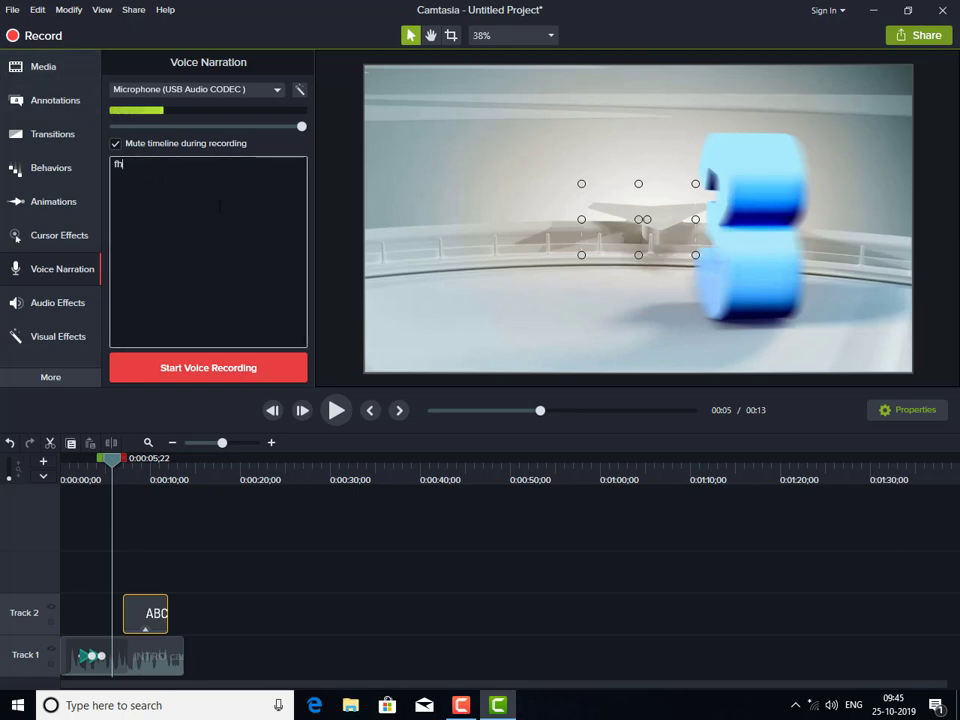
{"action": "key", "text": "BackSpace"}
{"action": "key", "text": "BackSpace"}
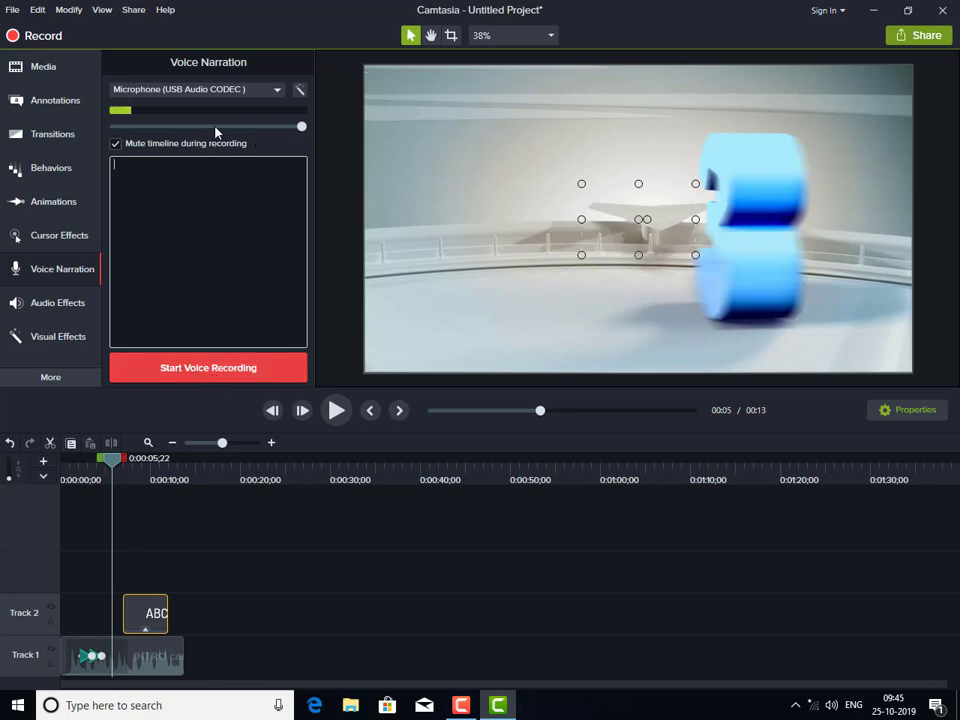
Look over the available audio effects and visual effects, including Interactive Hotspot
{"action": "left_click", "coordinate": [67, 311]}
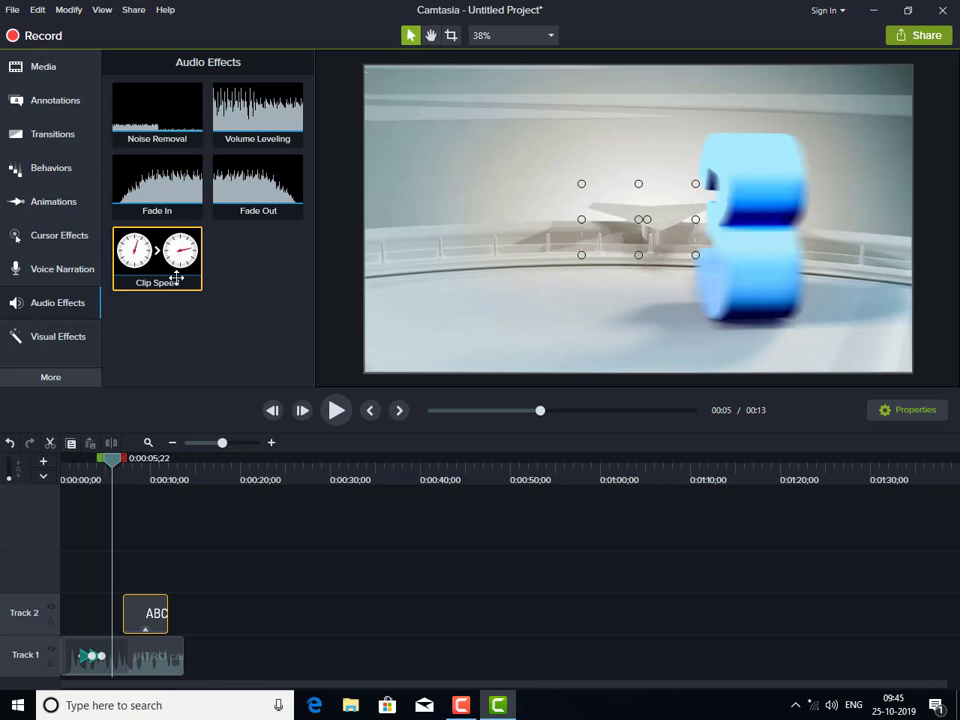
{"action": "left_click", "coordinate": [79, 336]}
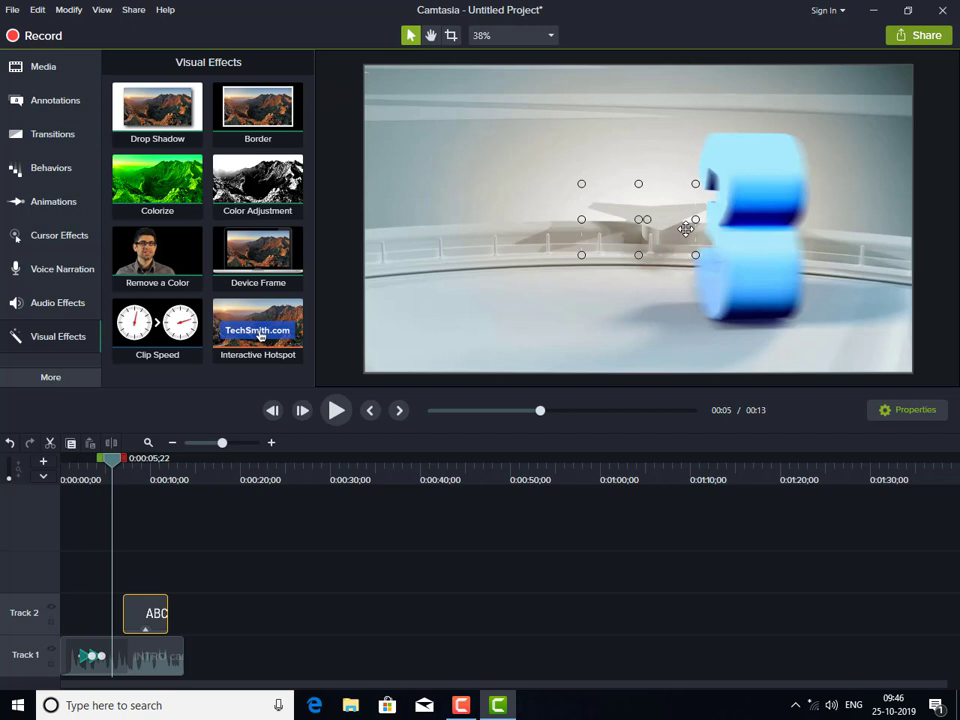
{"action": "left_click", "coordinate": [257, 312]}
View the additional Interactivity quiz options and the Captions tools
{"action": "left_click", "coordinate": [54, 380]}
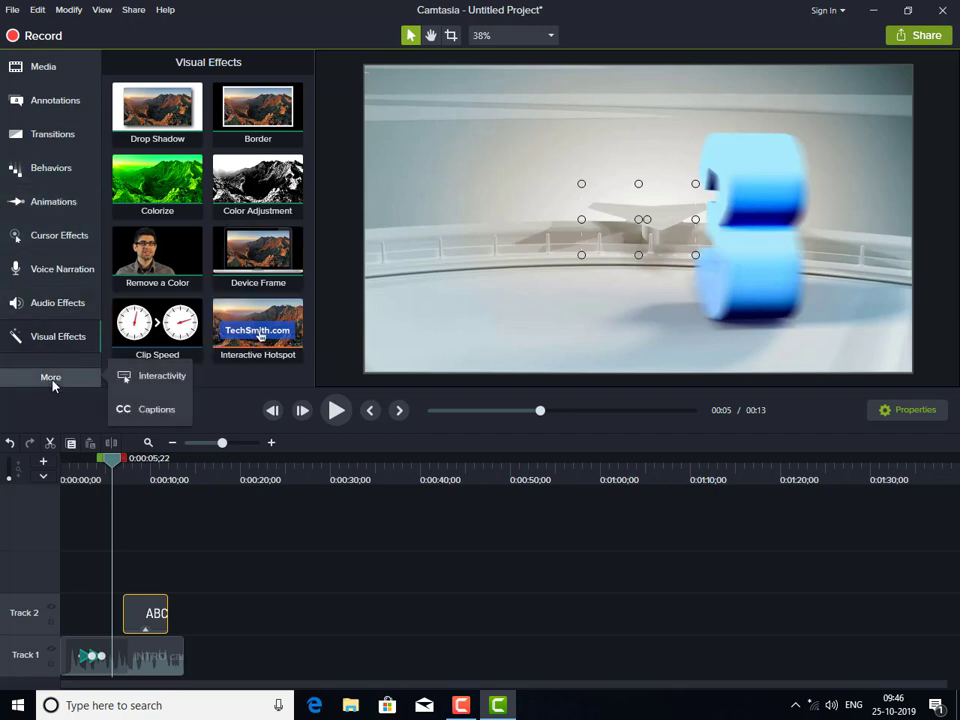
{"action": "left_click", "coordinate": [132, 377]}
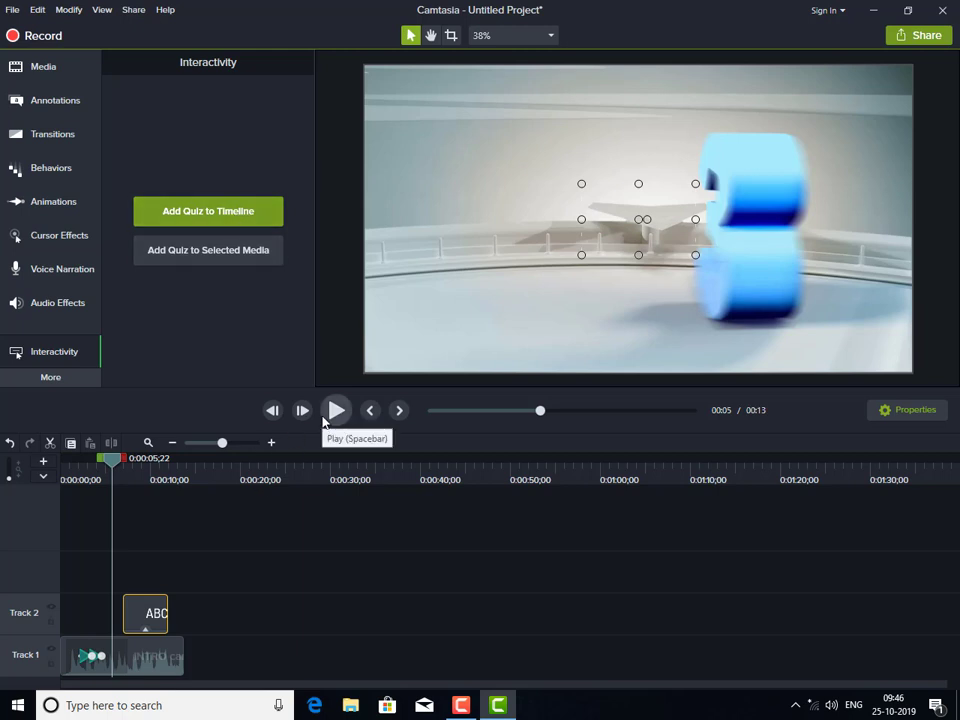
{"action": "left_click", "coordinate": [82, 383]}
{"action": "left_click", "coordinate": [150, 410]}
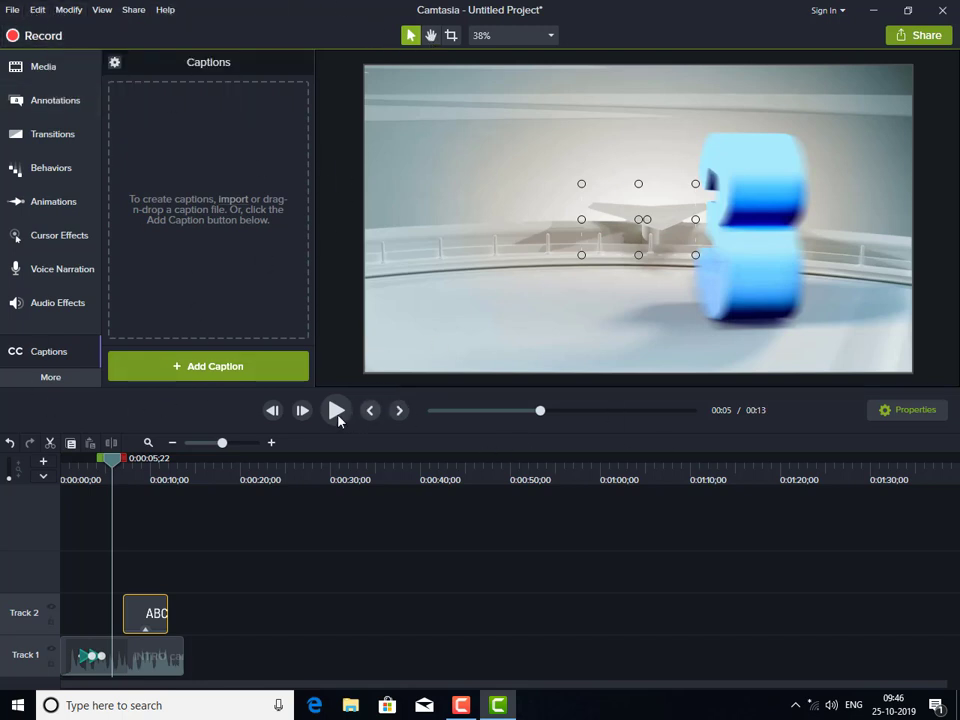
Open the ABC callout's text properties, check its font and style choices, and set the font size to 87
{"action": "left_click", "coordinate": [151, 610]}
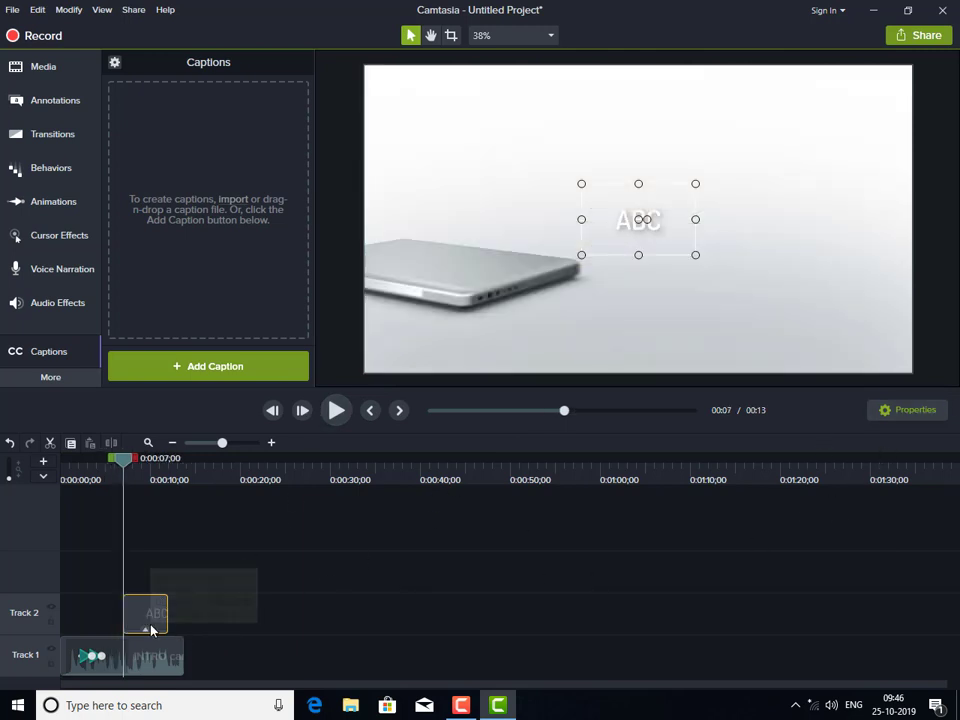
{"action": "left_click", "coordinate": [936, 418]}
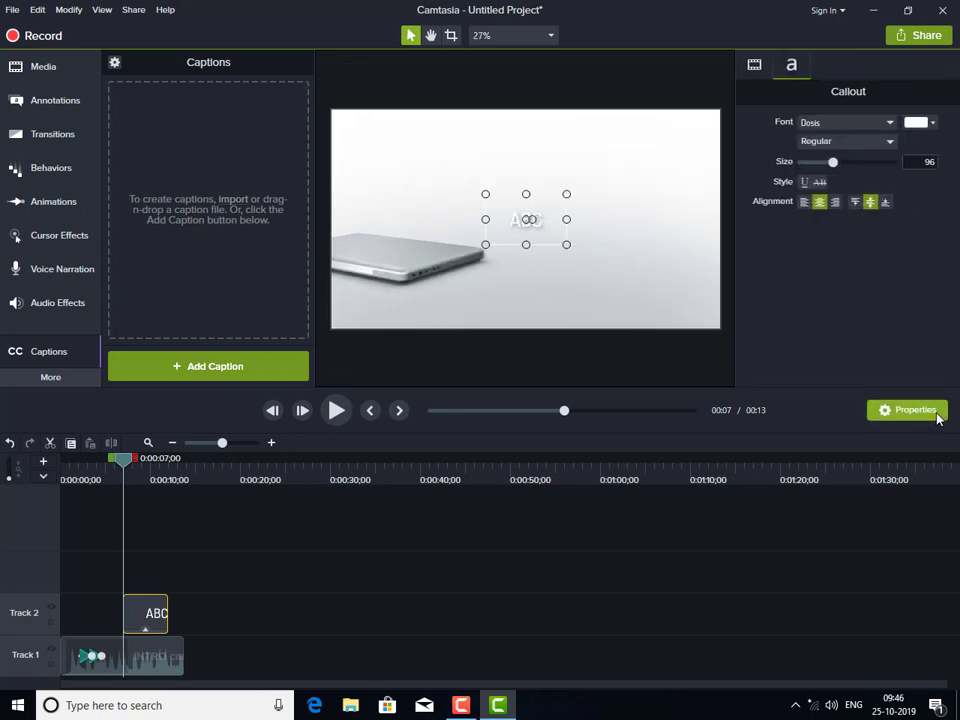
{"action": "left_click", "coordinate": [860, 128]}
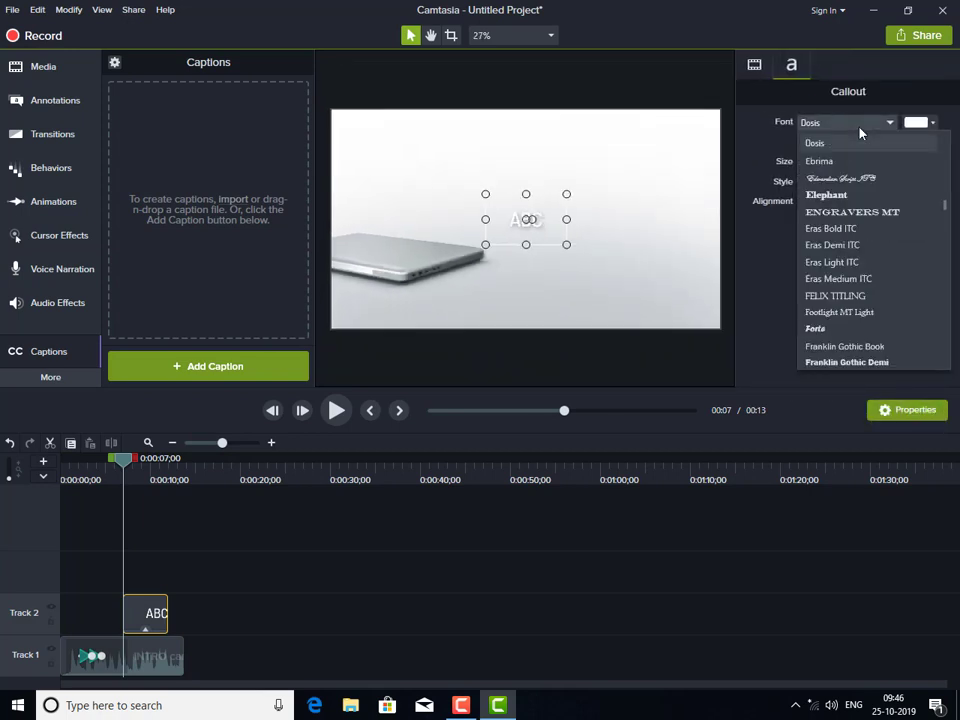
{"action": "left_click", "coordinate": [860, 132]}
{"action": "left_click", "coordinate": [860, 141]}
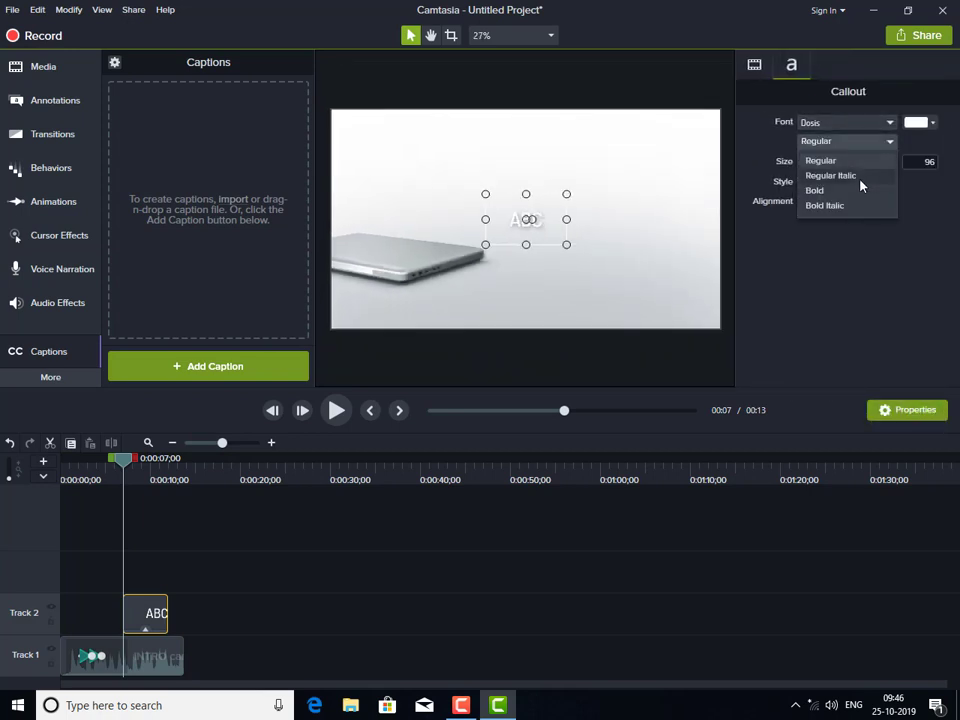
{"action": "left_click", "coordinate": [866, 283]}
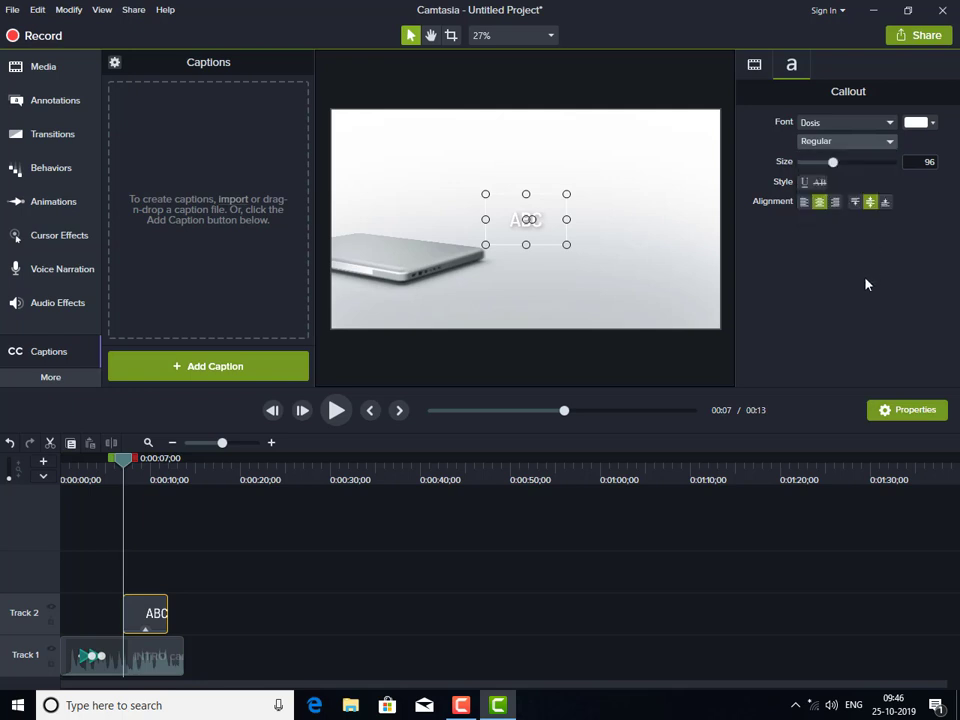
{"action": "left_click_drag", "start_coordinate": [831, 165], "coordinate": [828, 164]}
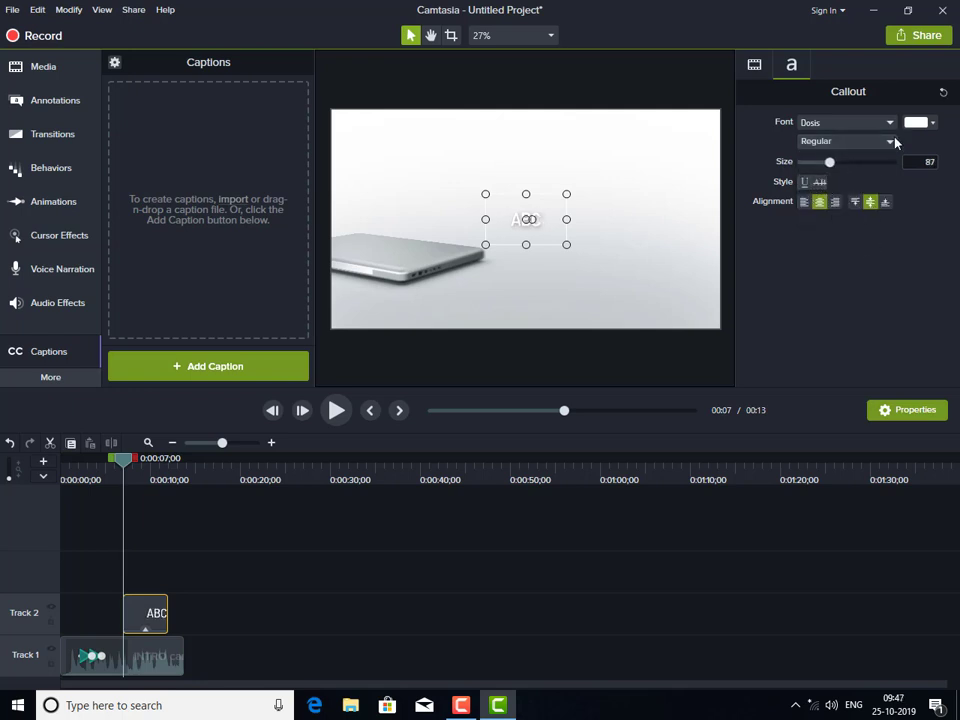
Review the ABC callout's scale, opacity, rotation, position and drop shadow settings, and hide the properties
{"action": "left_click", "coordinate": [754, 64]}
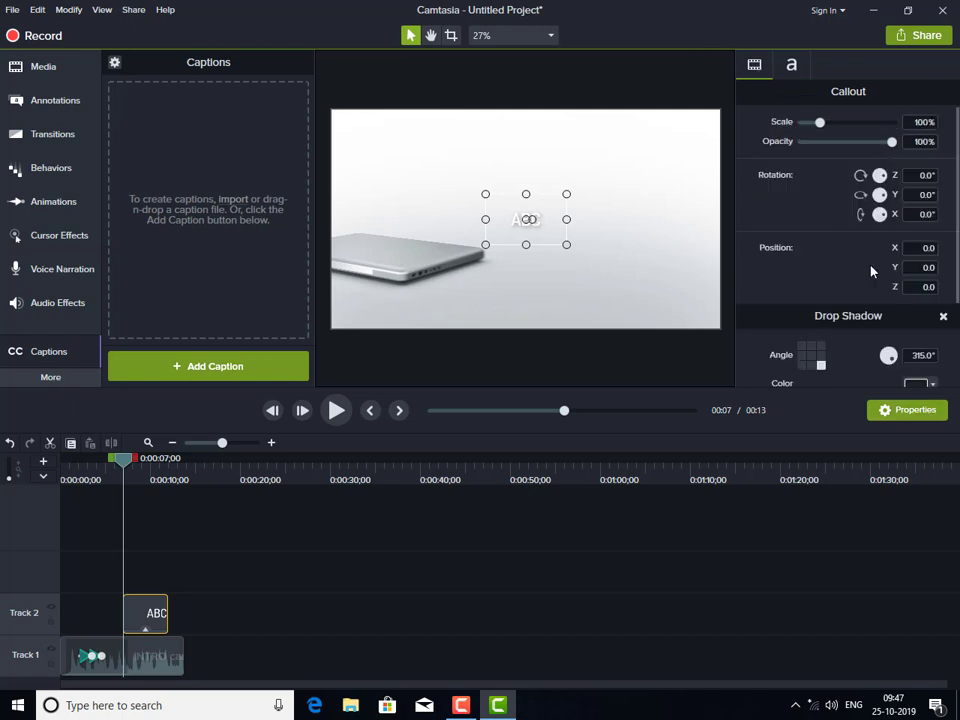
{"action": "scroll", "coordinate": [838, 255], "scroll_direction": "down", "scroll_amount": 1}
{"action": "scroll", "coordinate": [838, 255], "scroll_direction": "up", "scroll_amount": 1}
{"action": "scroll", "coordinate": [838, 250], "scroll_direction": "down", "scroll_amount": 1}
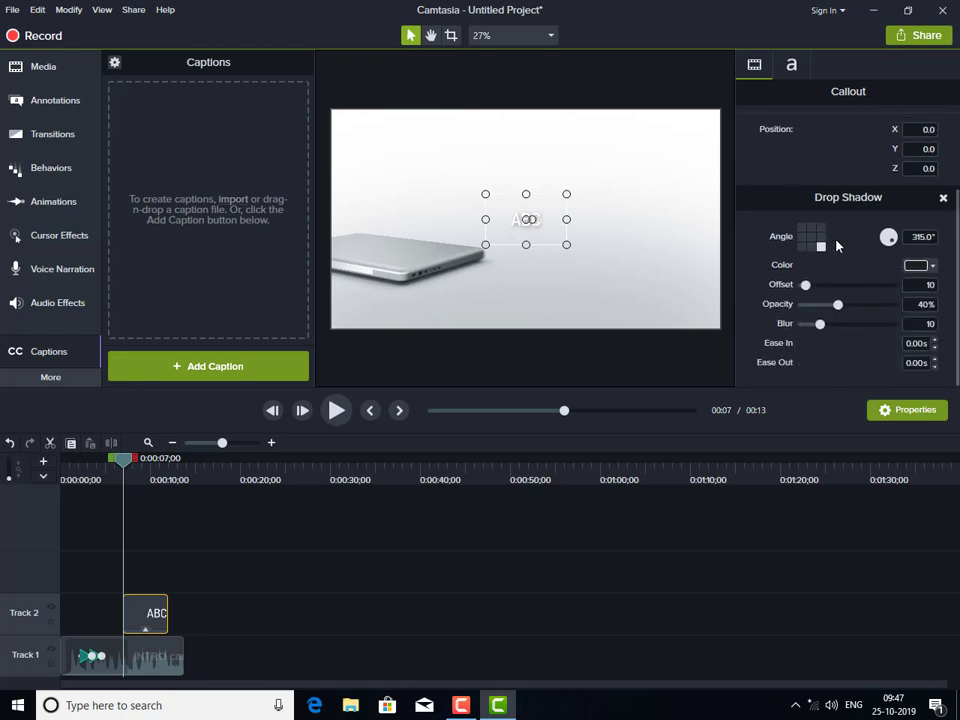
{"action": "left_click", "coordinate": [907, 411]}
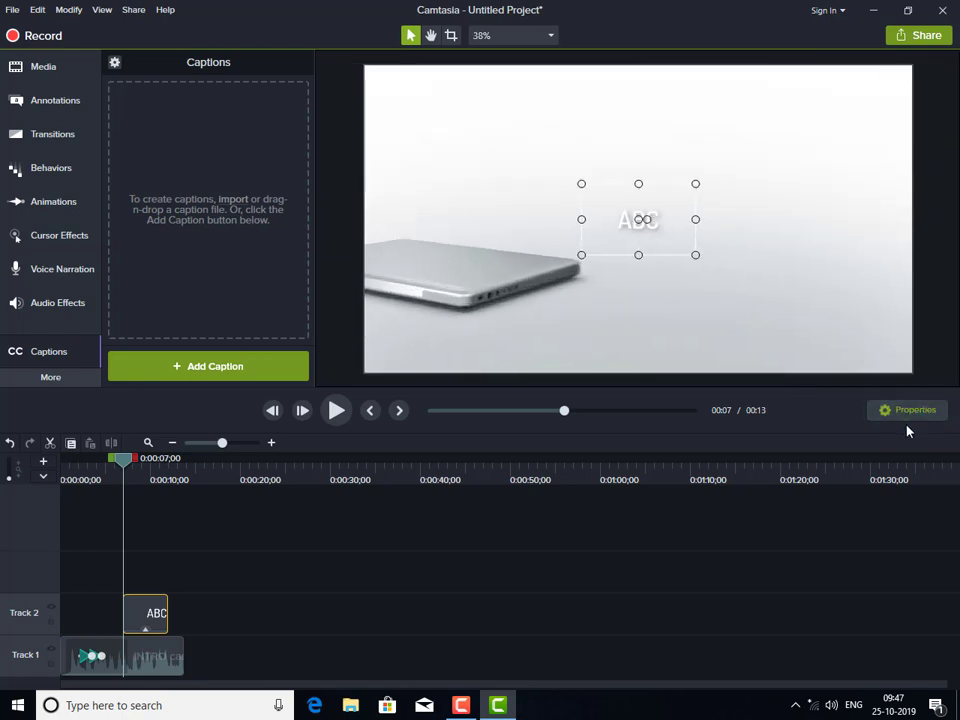